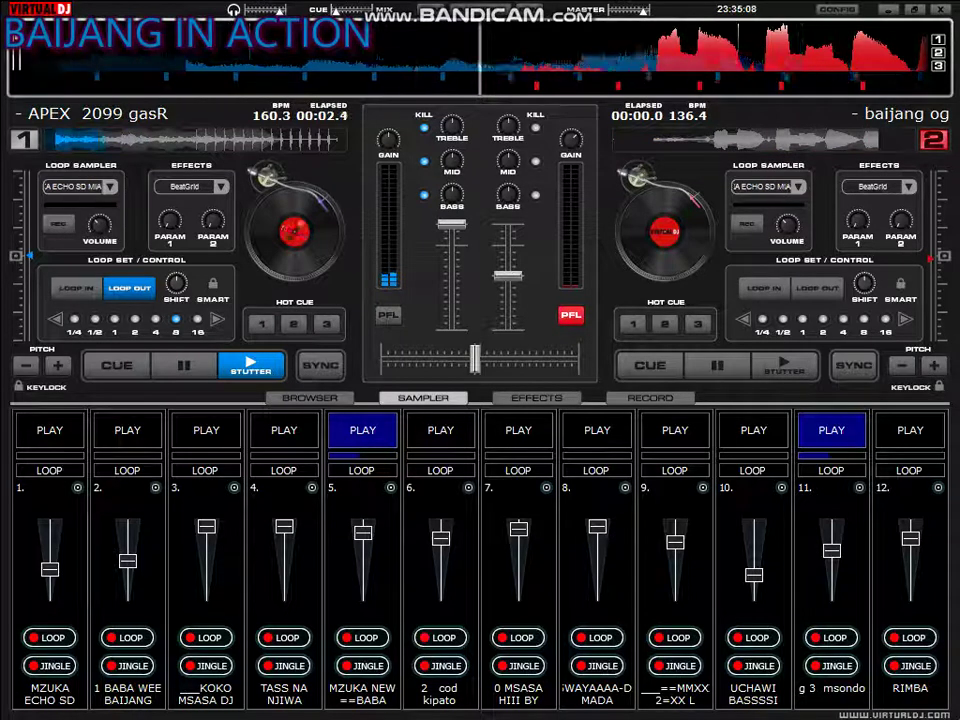
Start sampler slots 8, 7, 3, 1 and 2 over the running mix, with slot 4 triggered briefly in between
key("F8")
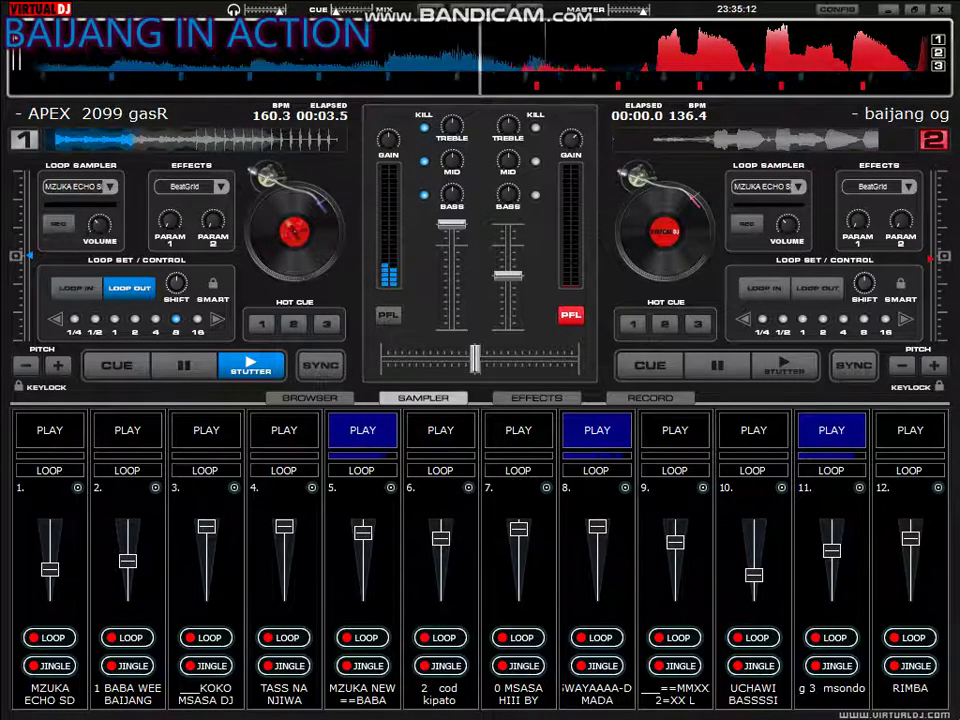
key("4")
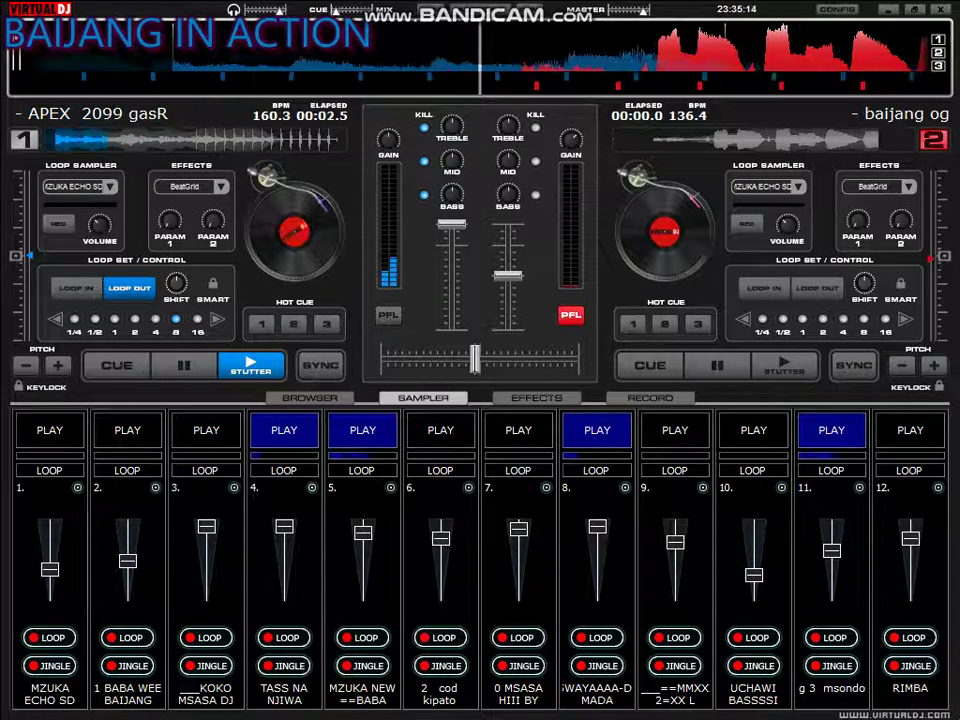
key("7")
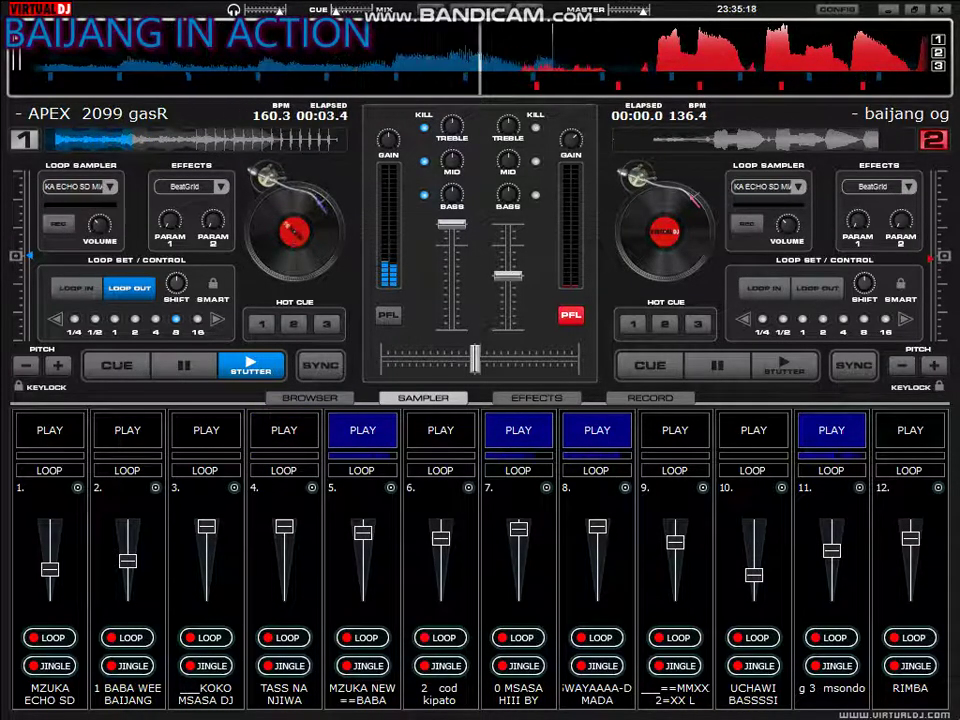
key("3")
key("1")
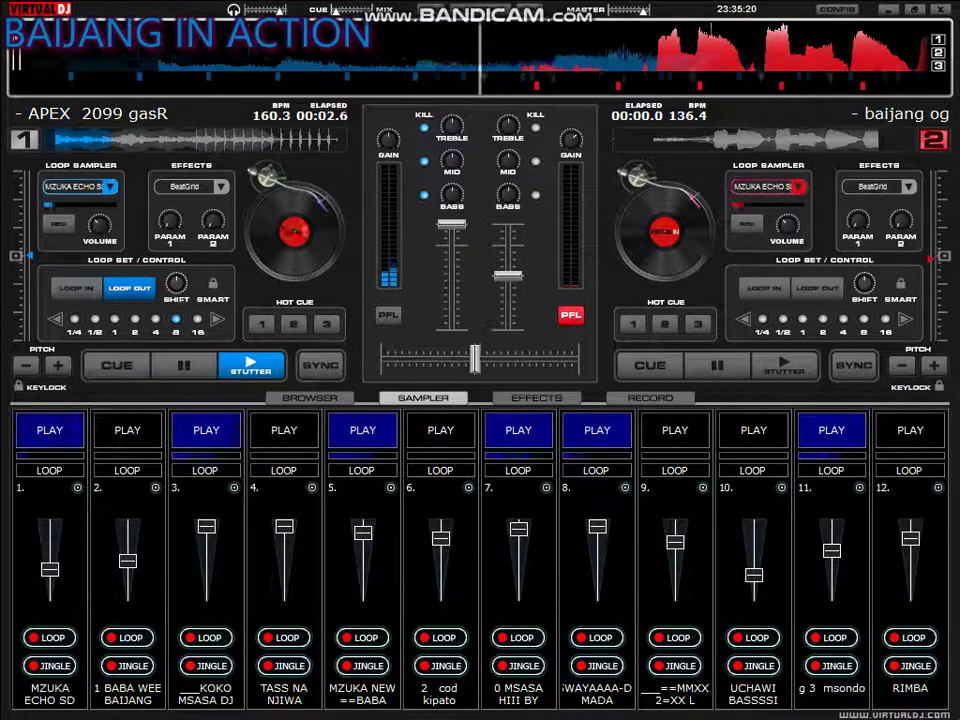
key("2")
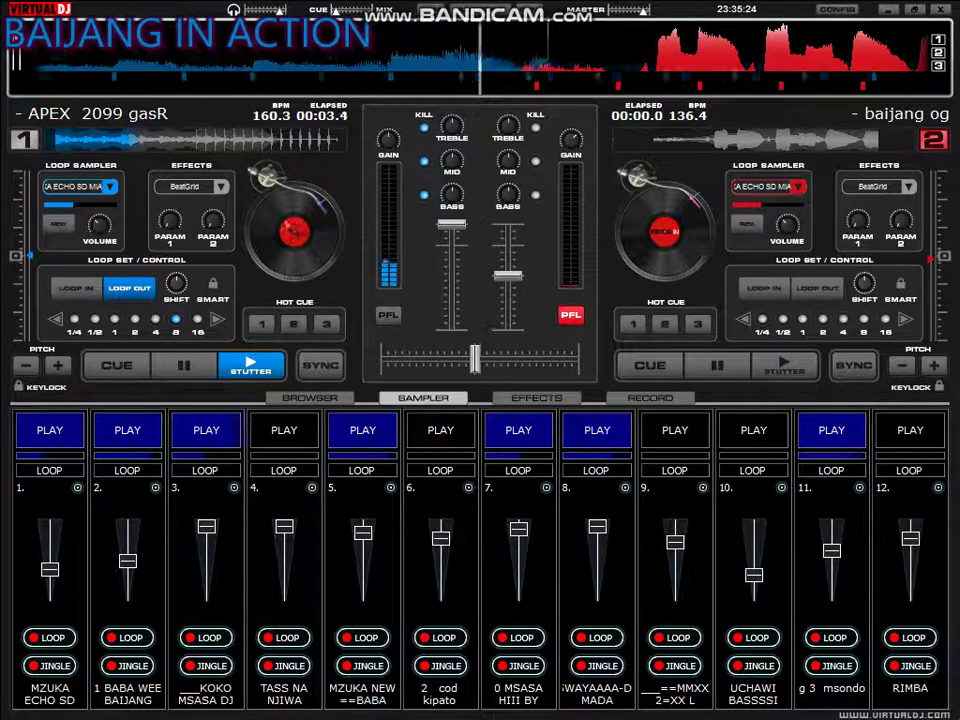
Cut the volume of sampler slots 1 to 7 briefly and restore it, replacing slot 5 with slot 4
key("space")
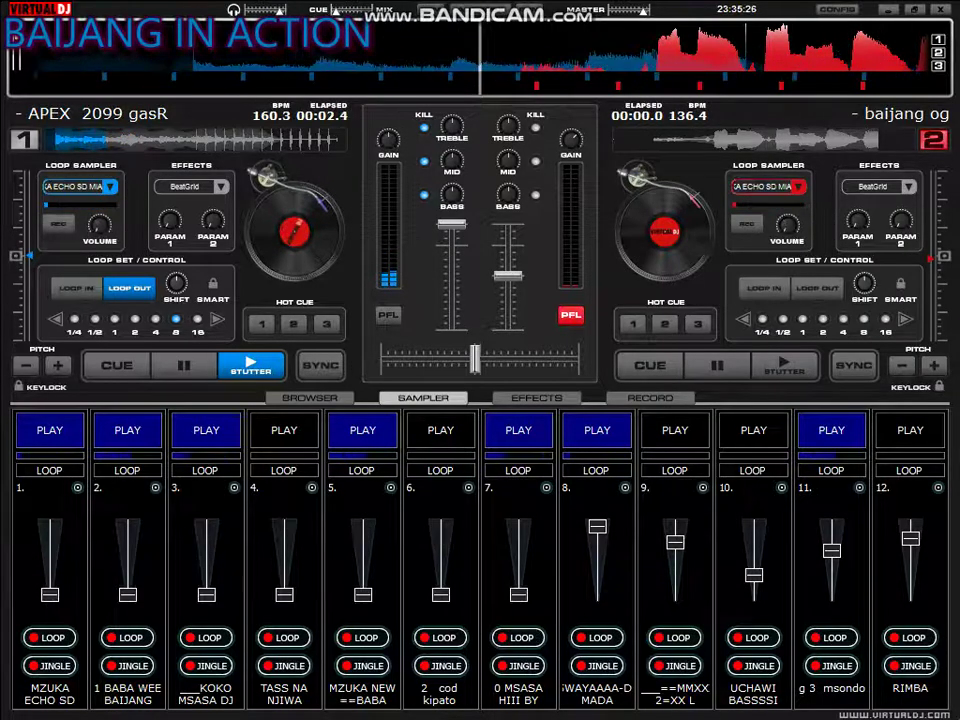
key("space")
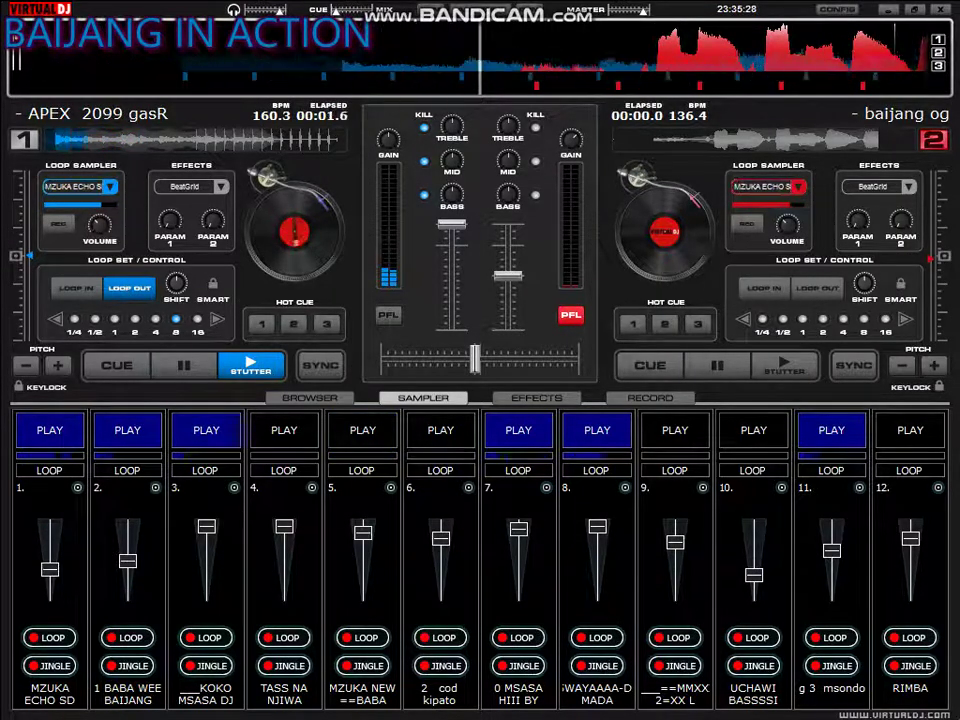
key("4")
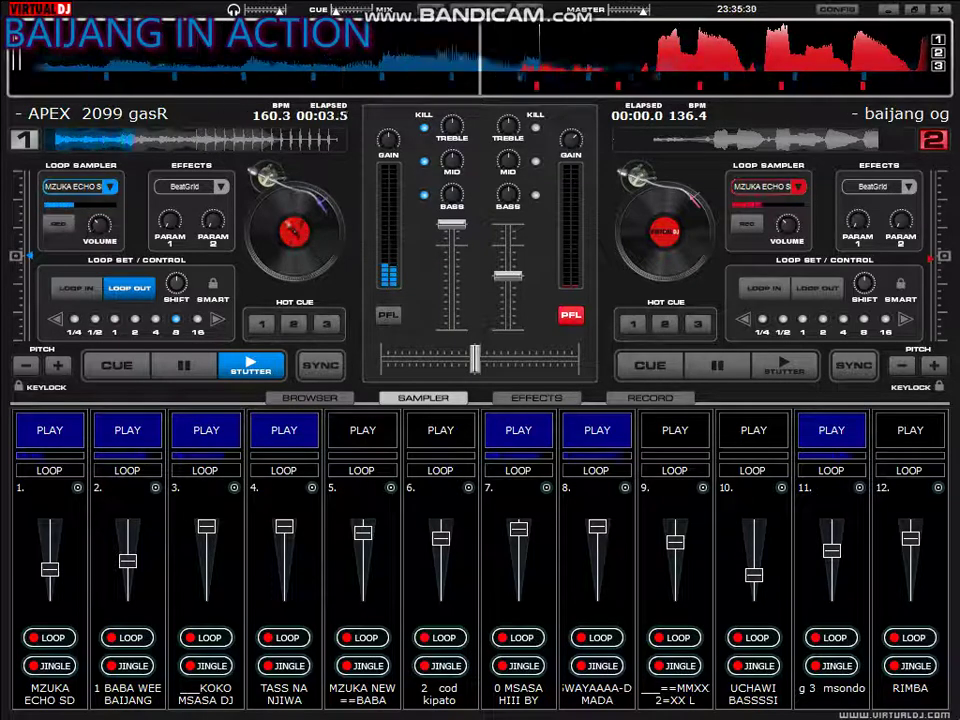
key("space")
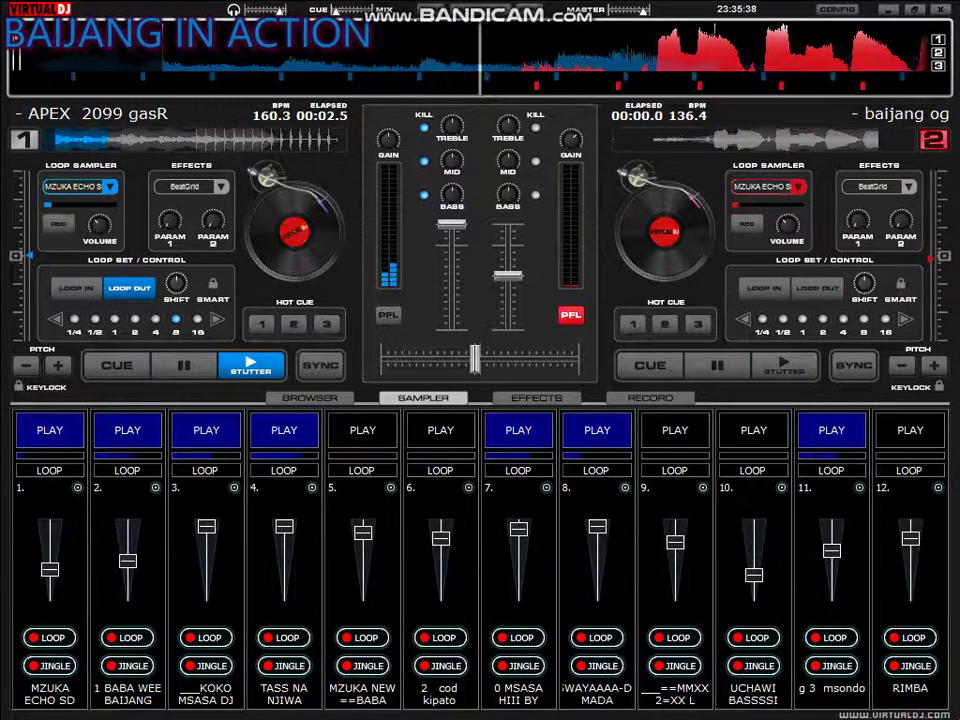
Start sampler slots 6, 9 and 10 with slot 10's volume raised slightly, and stop slots 4 and 8
key("F10")
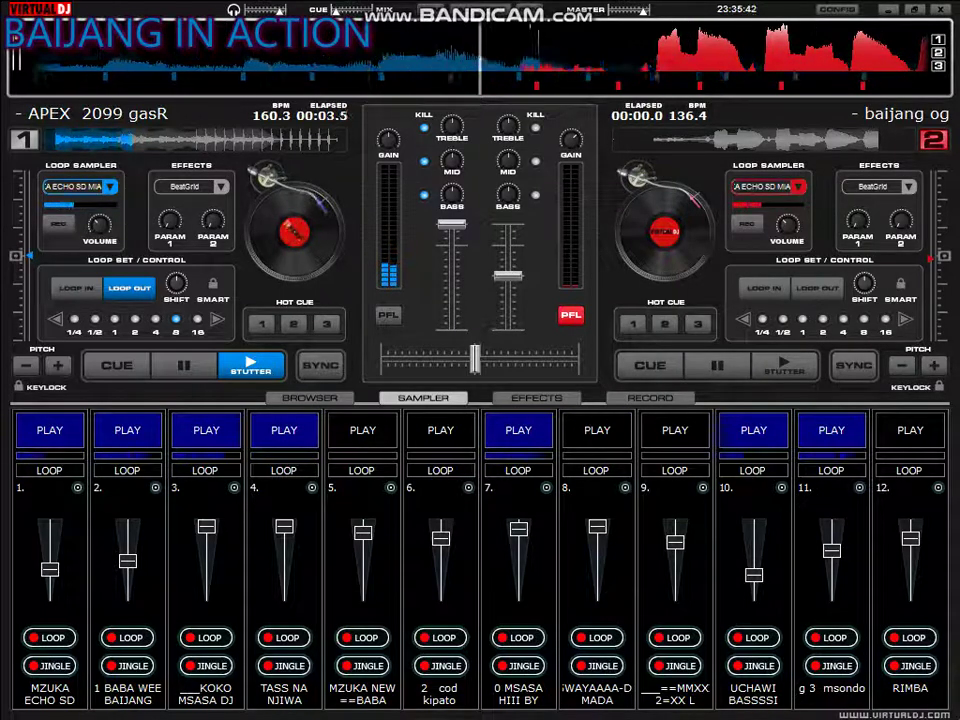
key("F9")
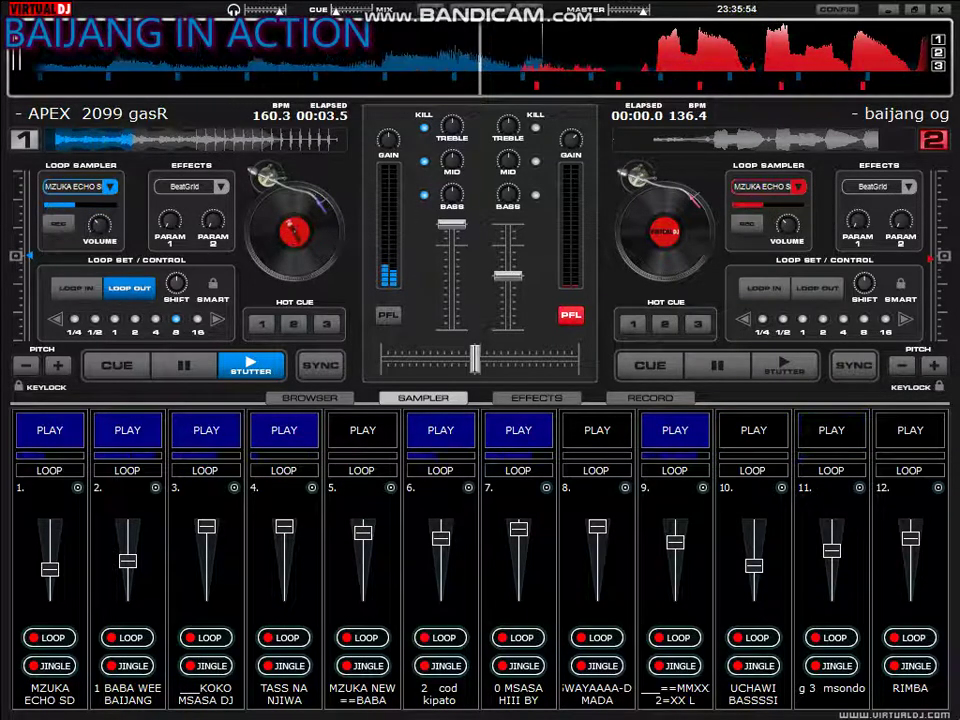
key("F12")
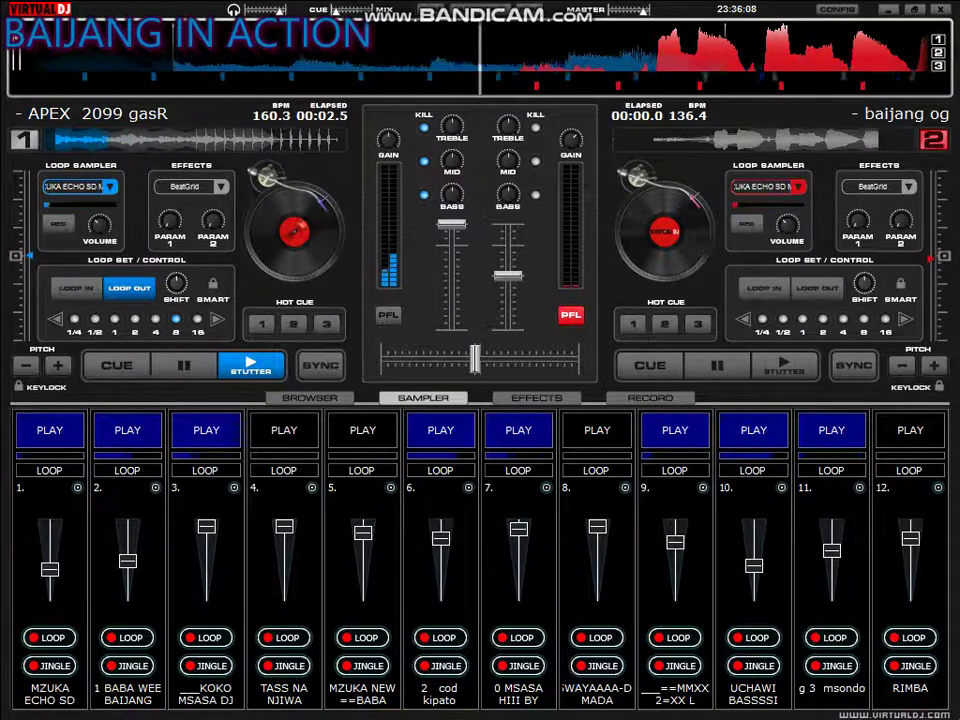
Cut the volume of sampler slots 1 to 7 in short breaks and restore it, swapping slot 10 for slot 4
key("space")
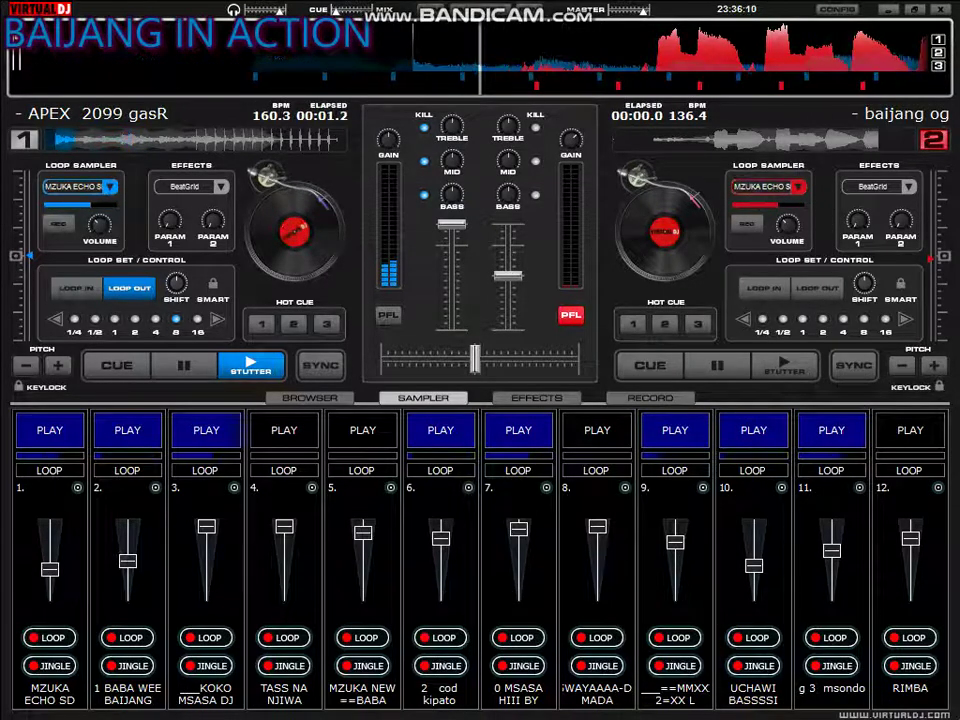
key("space")
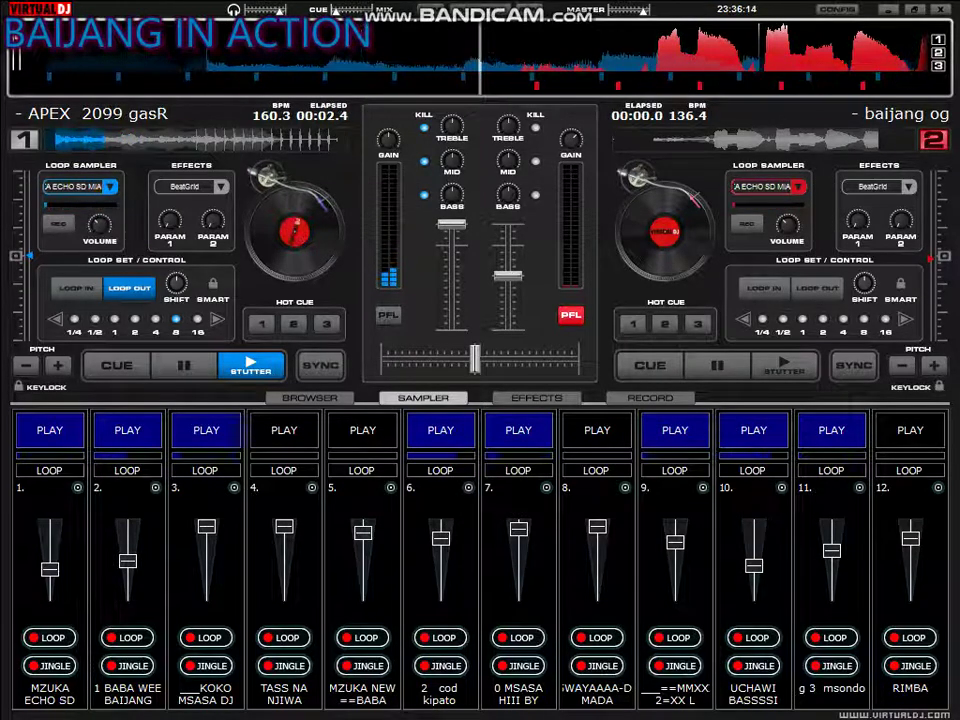
key("space")
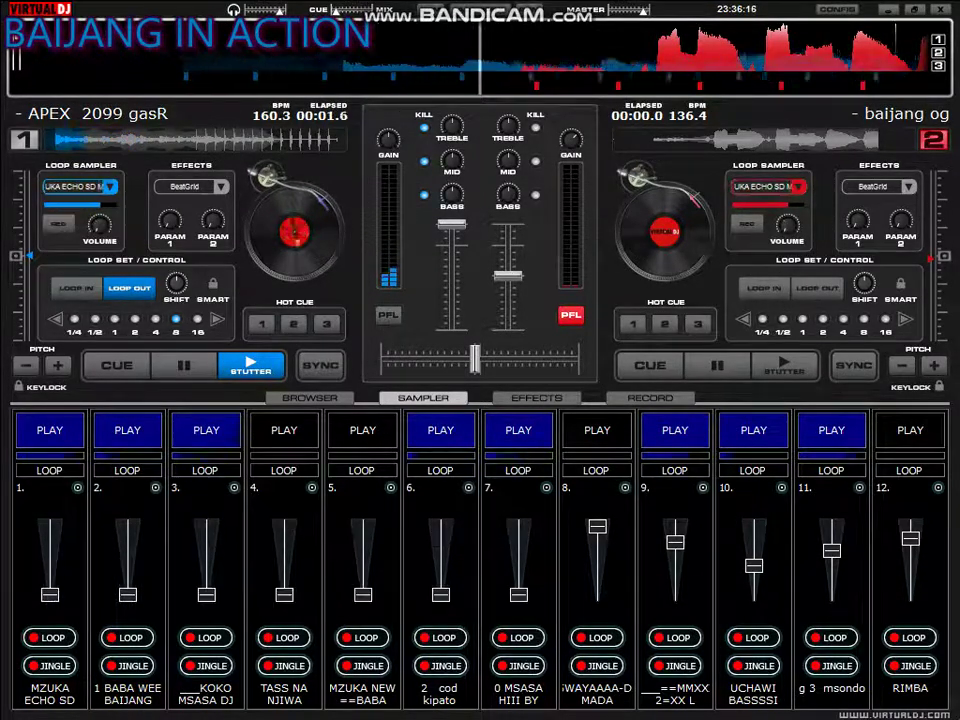
key("space")
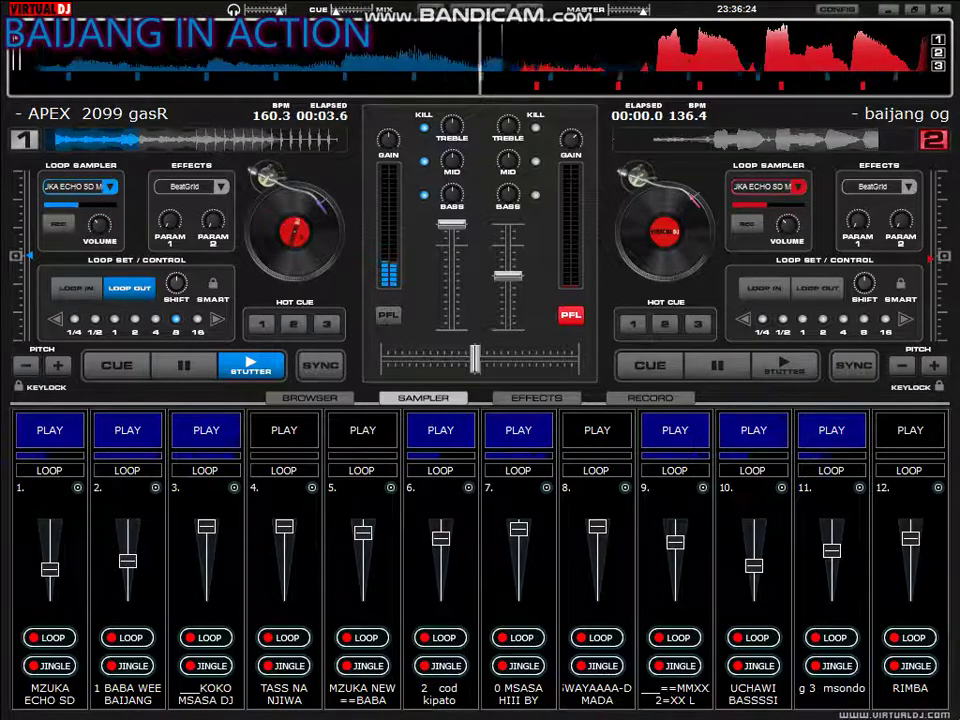
key("F4")
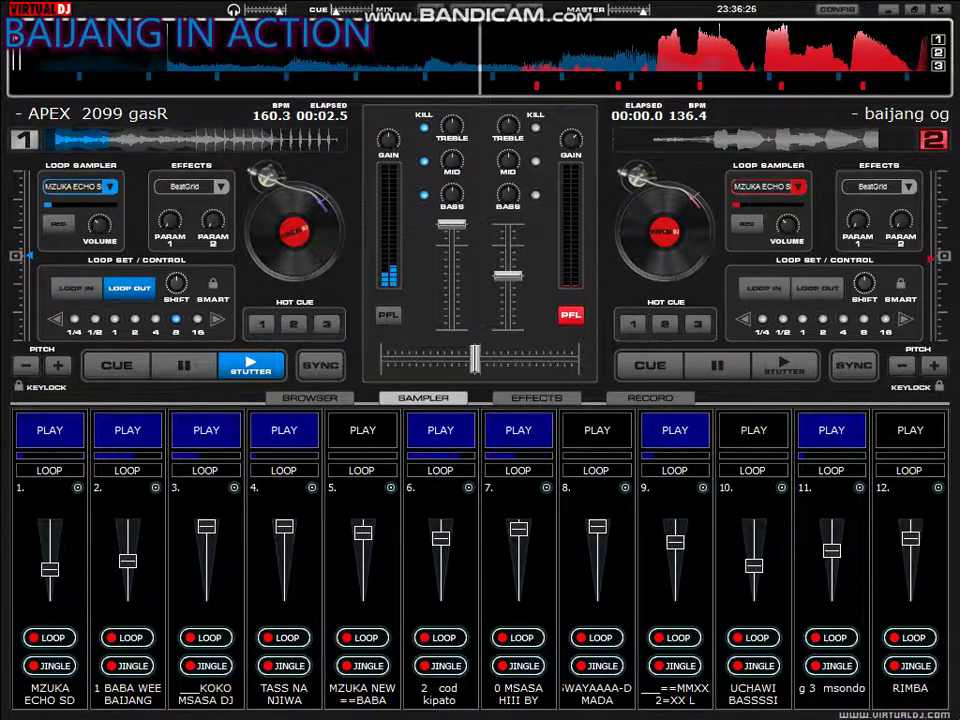
Minimize the DJ window to the desktop and bring it back to the sampler view
left_click(888, 9)
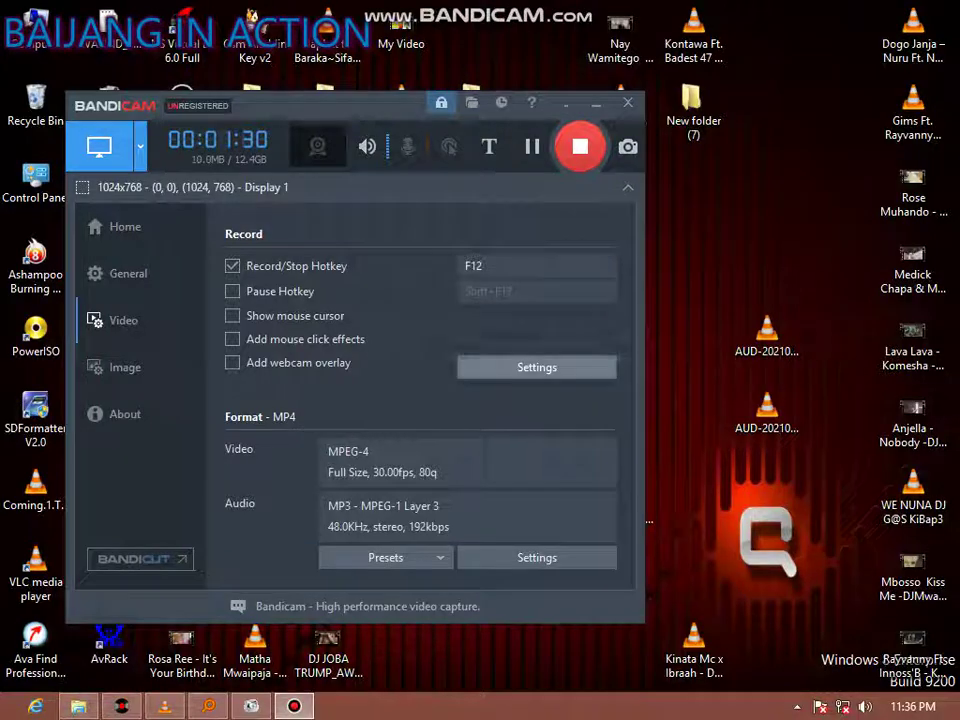
left_click(122, 706)
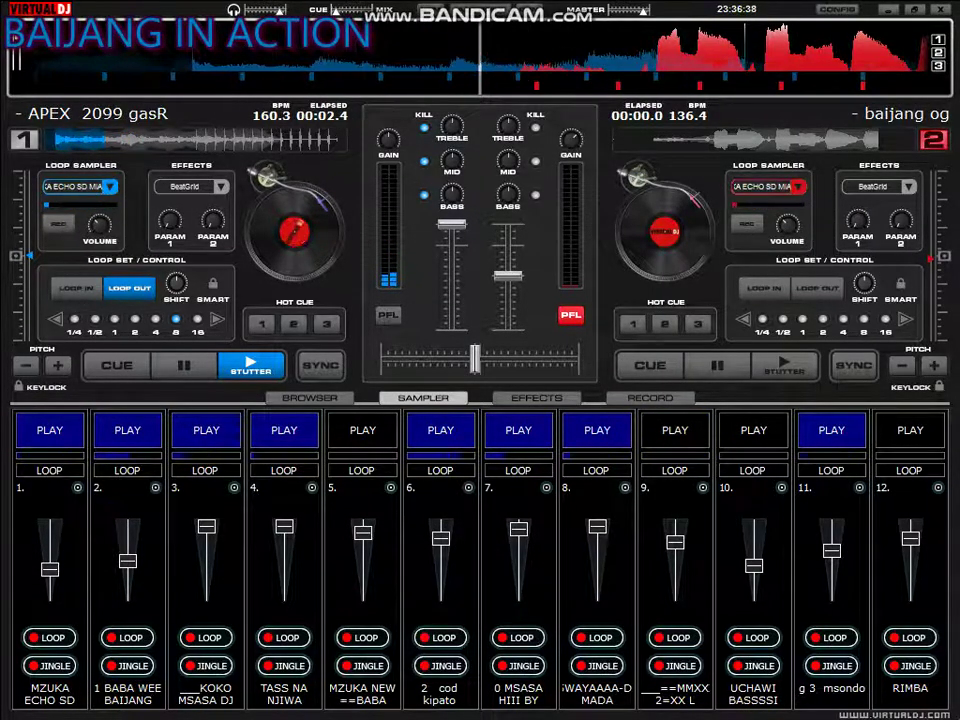
Stop sampler slots 1, 2, 4, 7 and 8, and bring in slots 5, 6 and 9
key("F12")
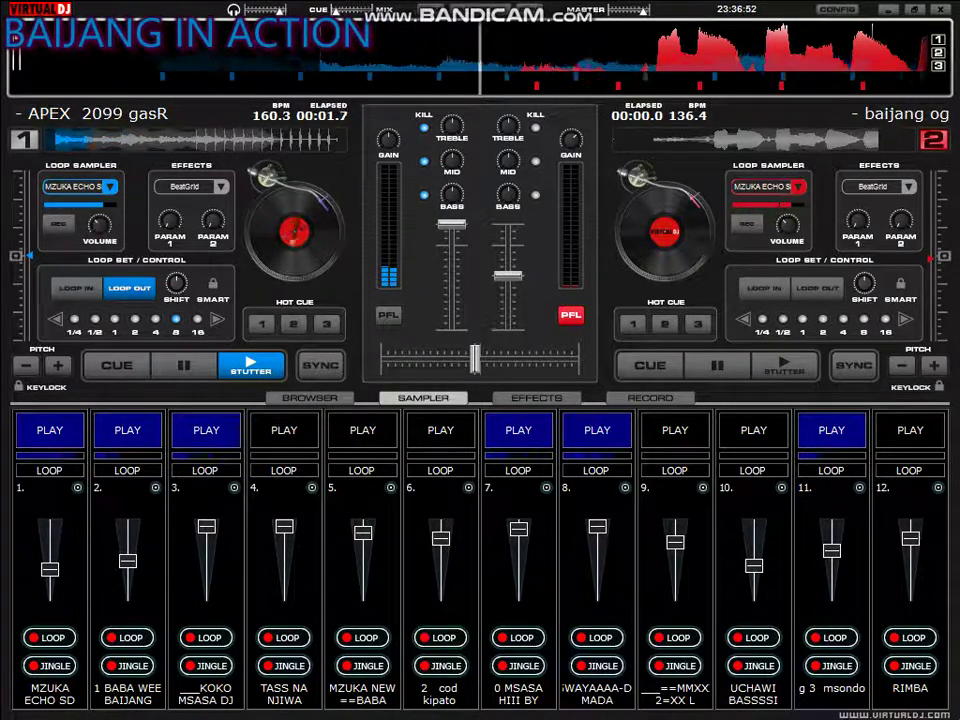
key("F5")
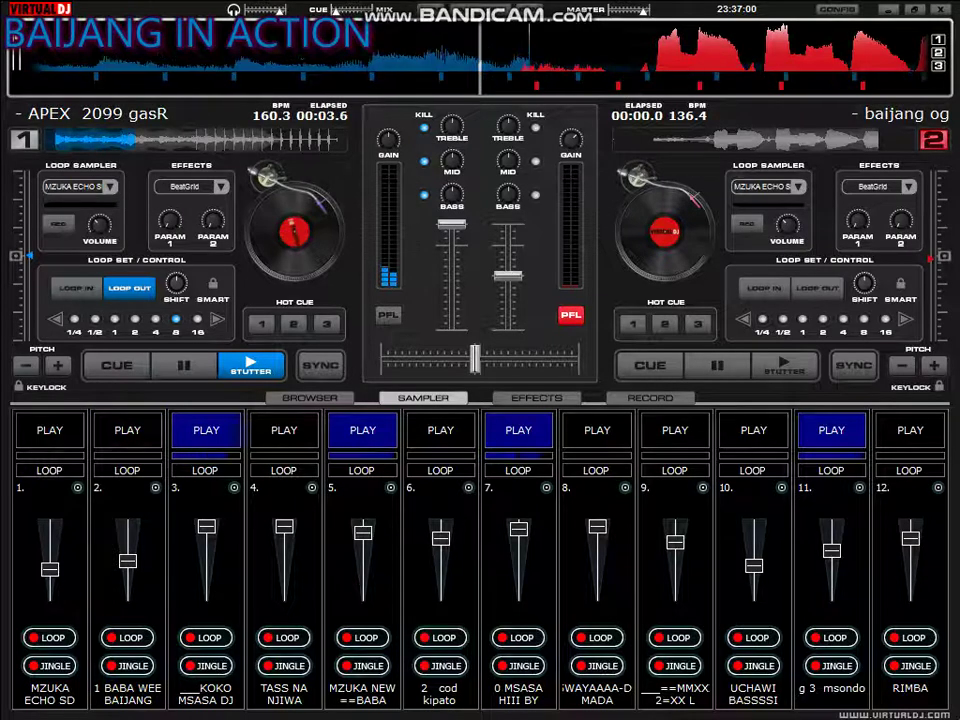
key("F6")
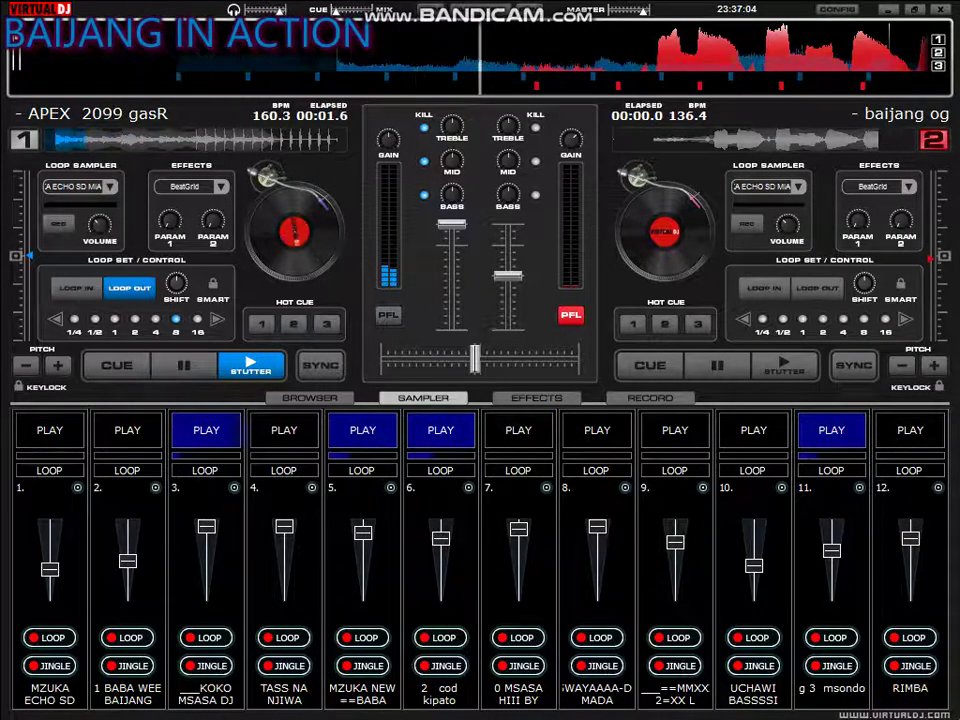
key("9")
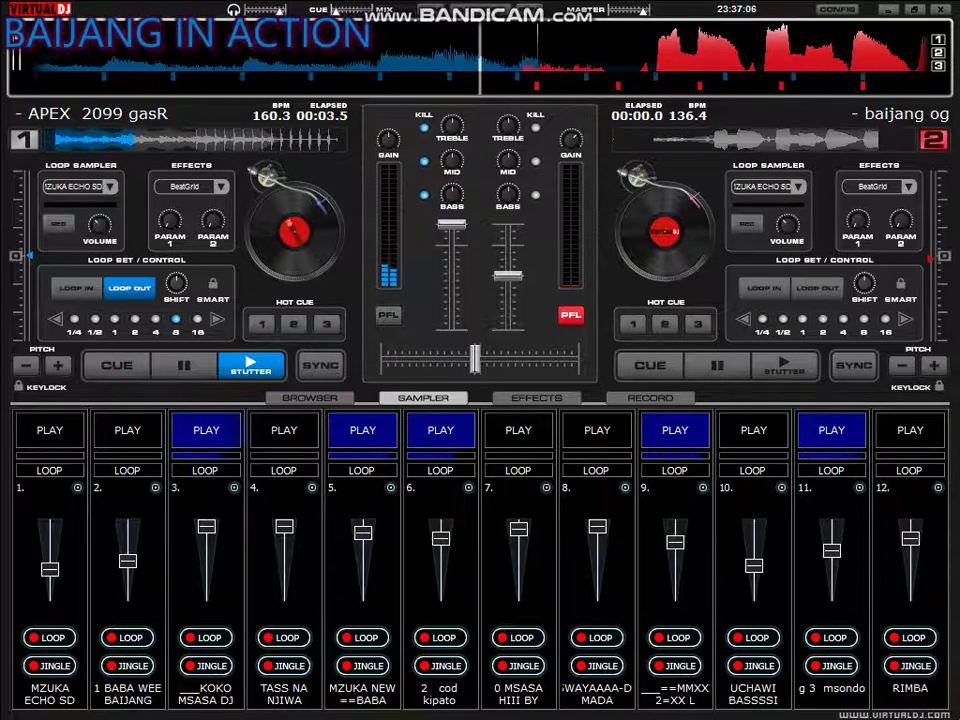
key("Down")
key("Up")
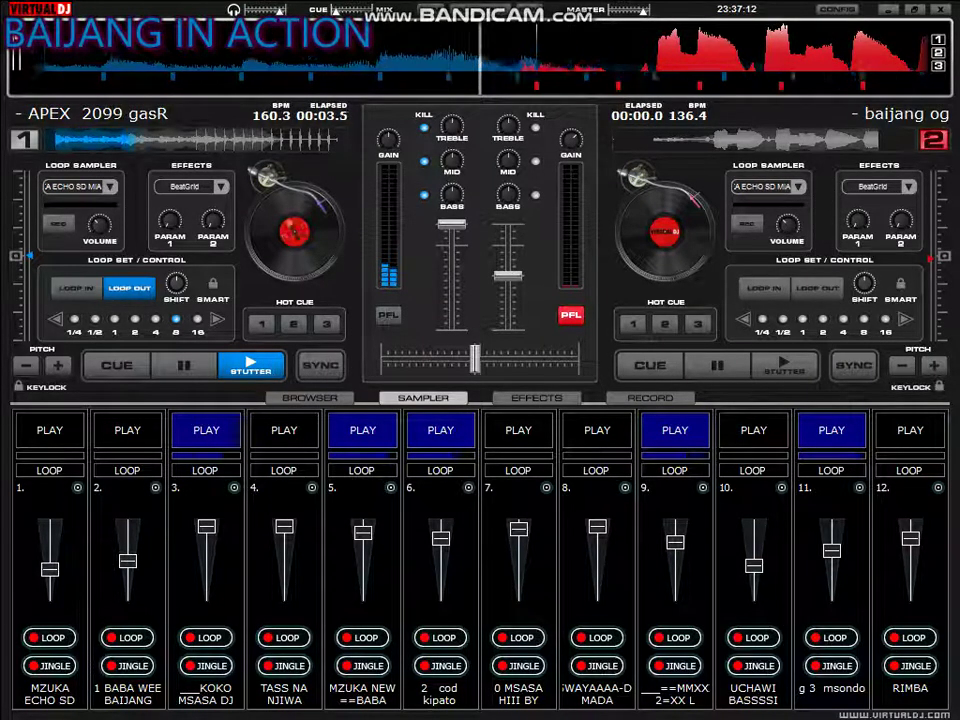
Play sampler slots 12 and 10 briefly and stop them again, dropping slot 11 out and bringing it back in
key("F12")
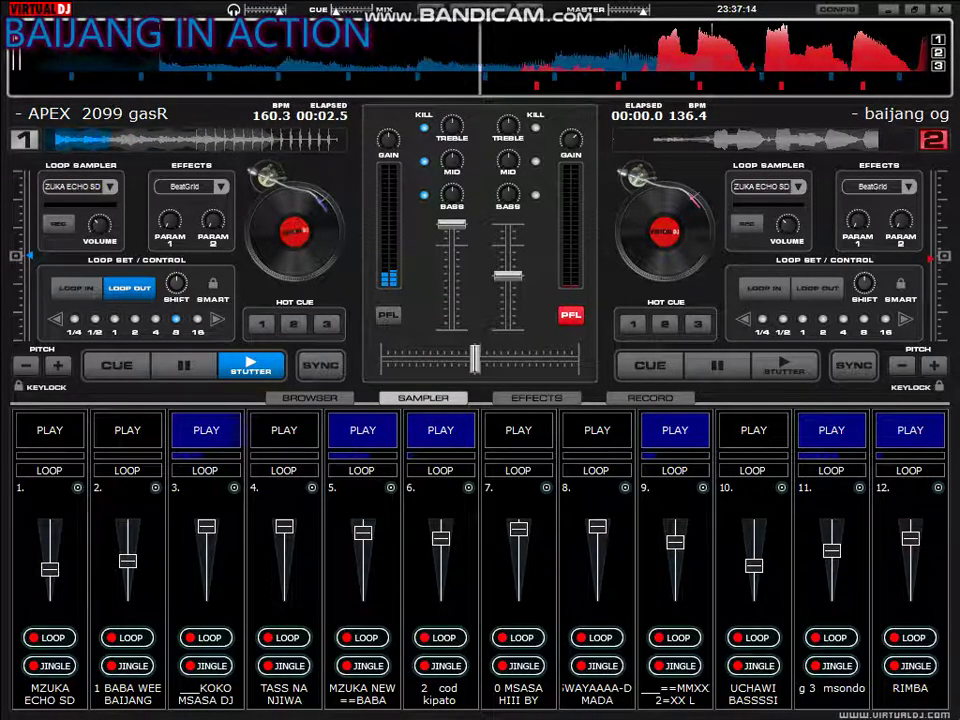
key("F10")
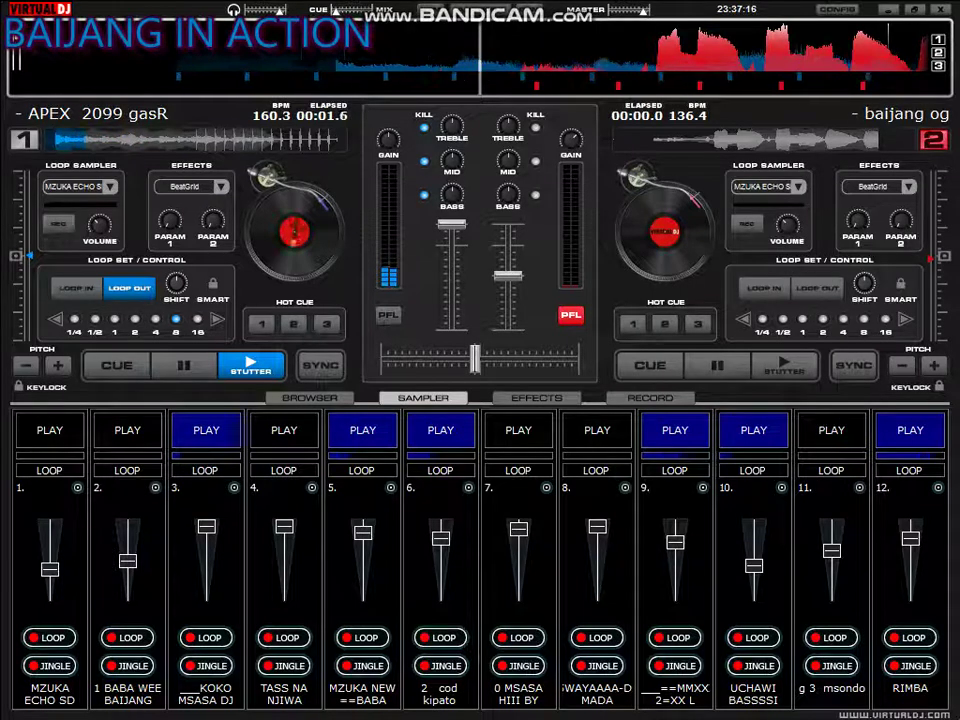
key("F11")
key("F10")
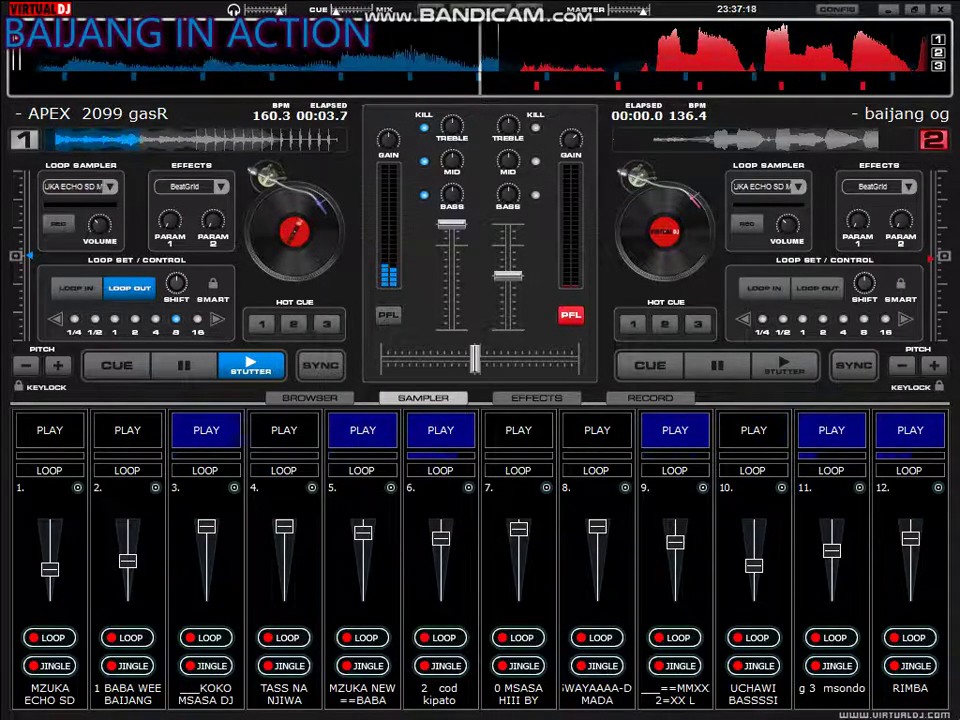
key("F12")
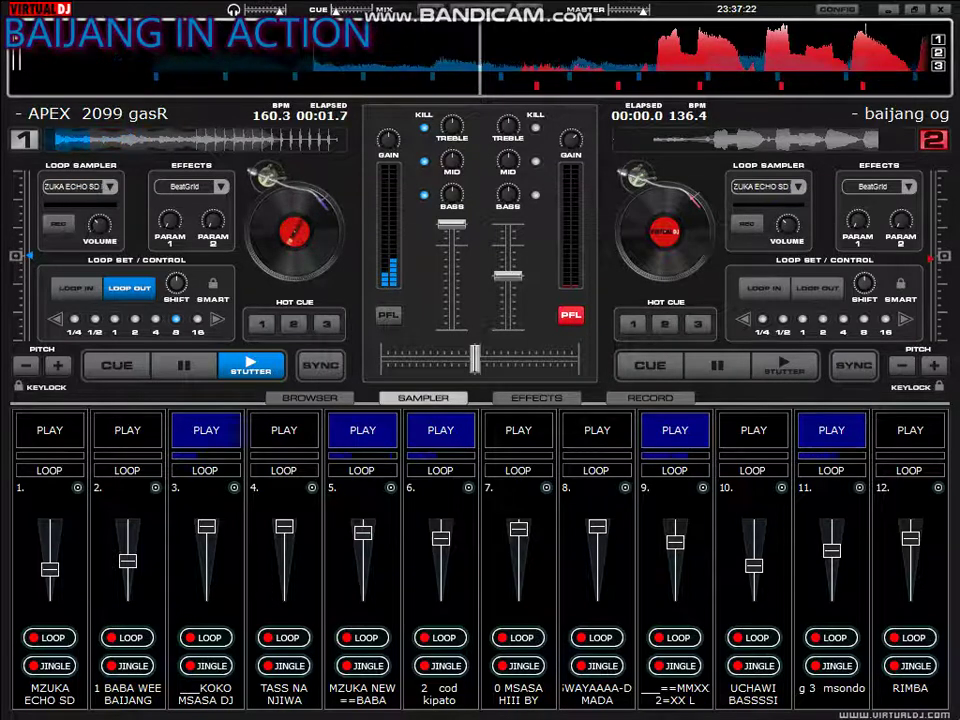
Start sampler slots 1, 8 and 2, and stop slot 5
key("F1")
key("F5")
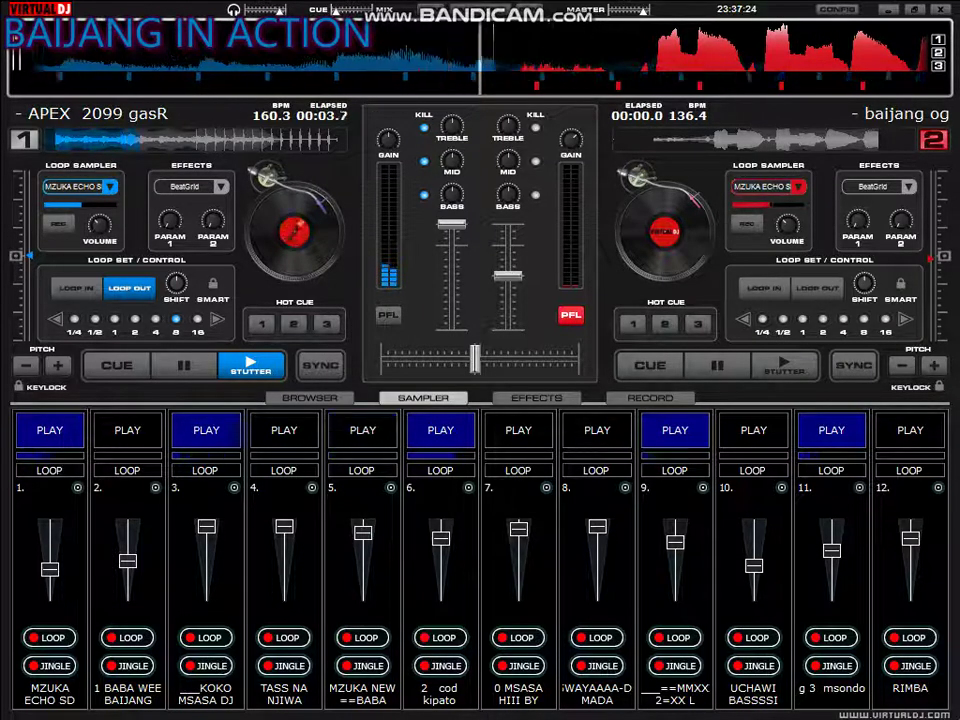
key("F8")
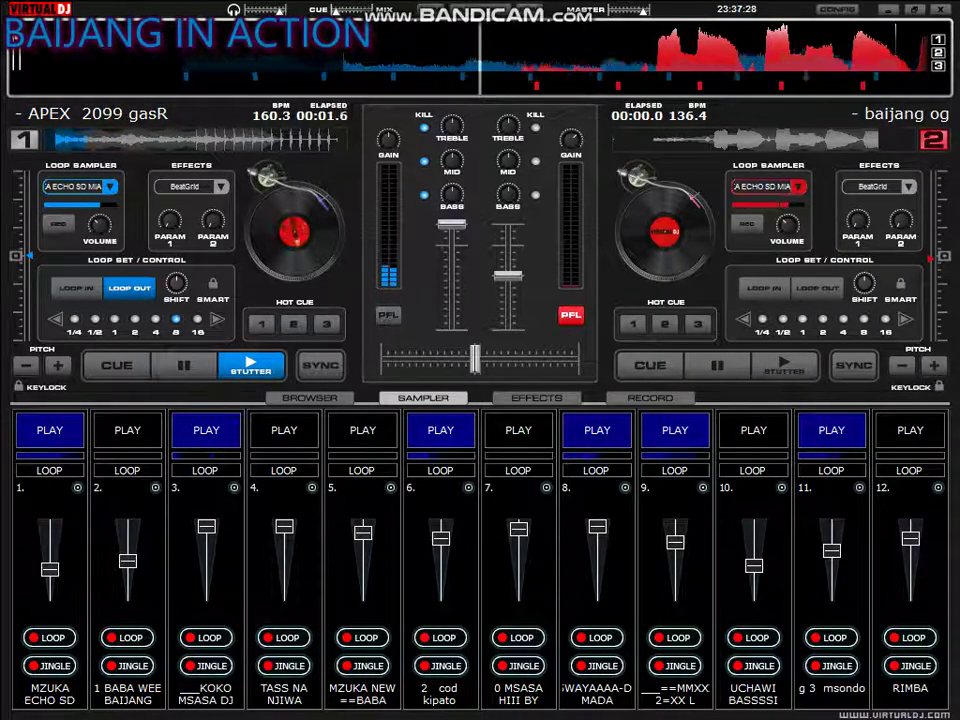
key("F2")
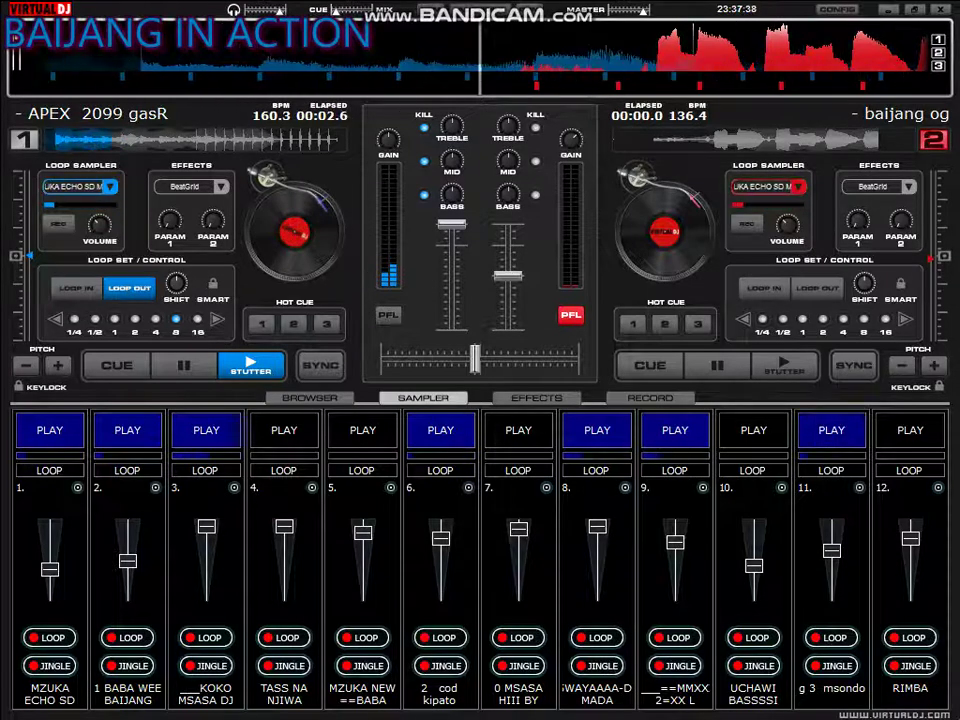
Stop sampler slots 8, 9 and 11, and start slots 7 and 12 (RIMBA)
key("F11")
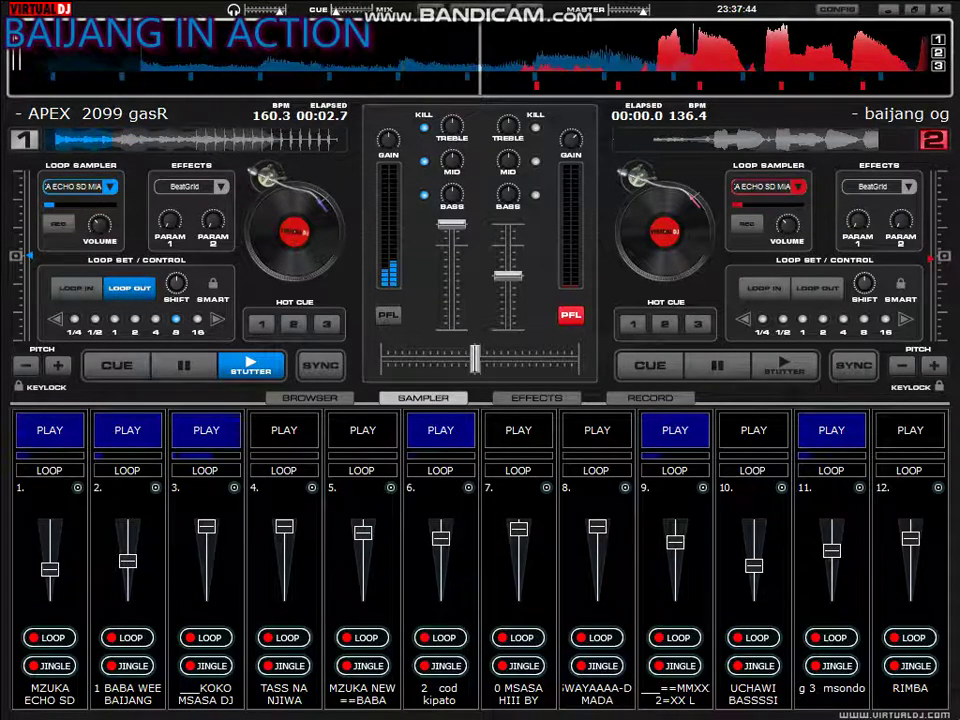
key("F7")
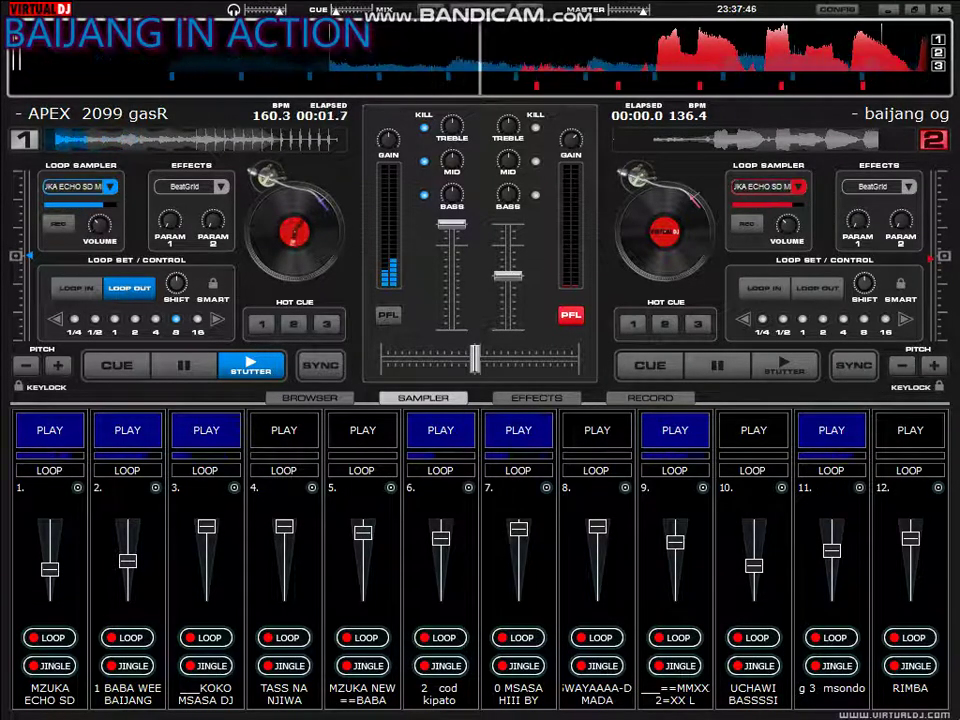
key("F9")
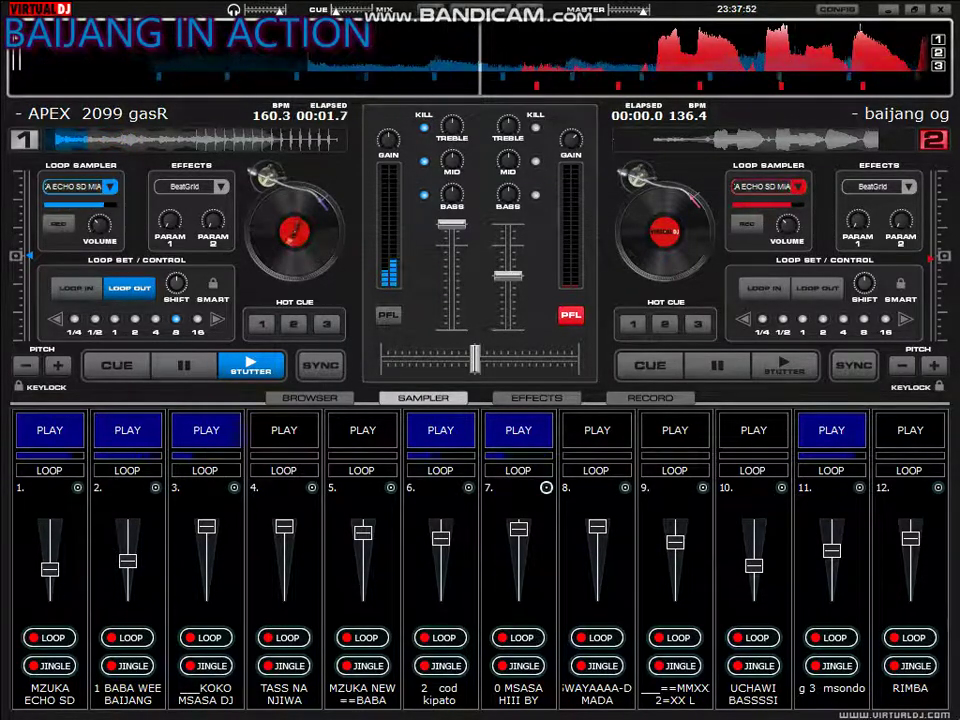
left_click(910, 430)
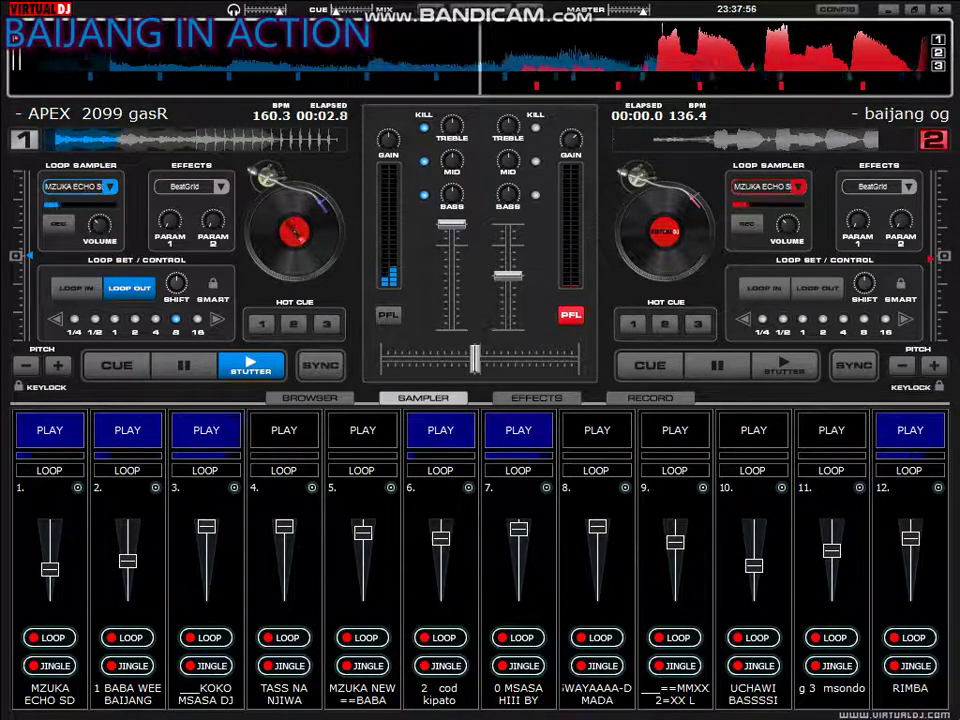
Play sampler slot 4 (TASS NA NJIWA) briefly, then stop it together with slot 3
key("F10")
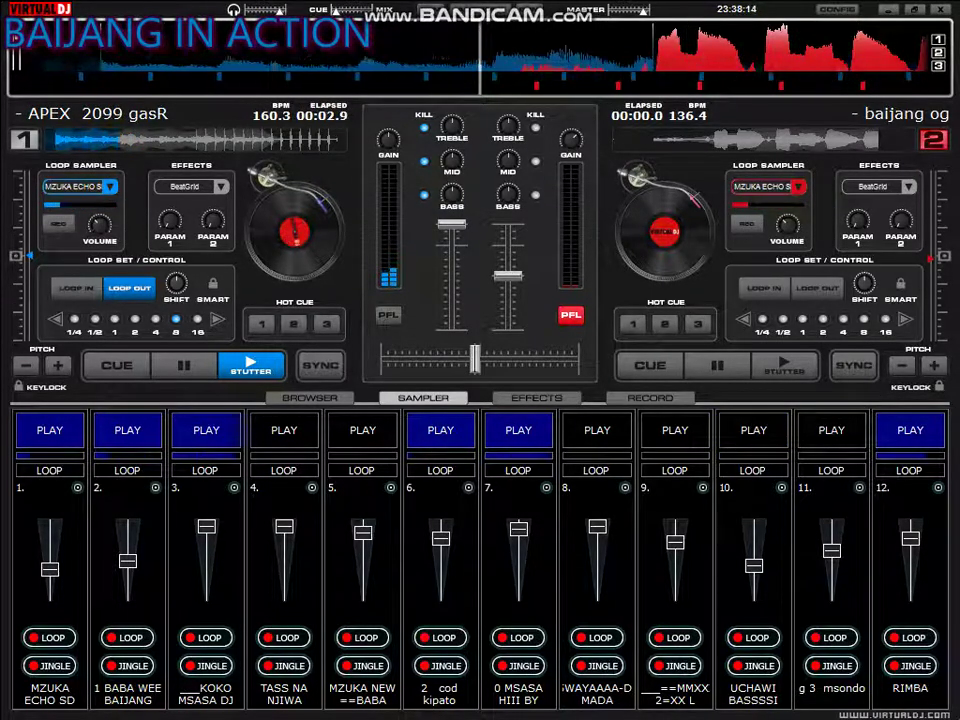
key("F4")
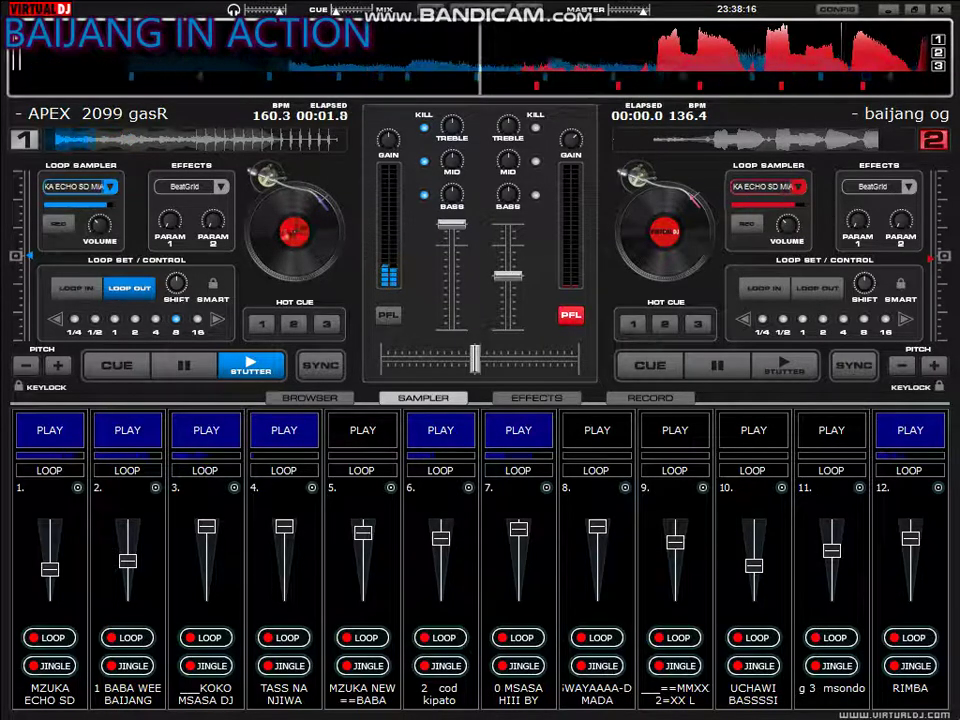
key("F3")
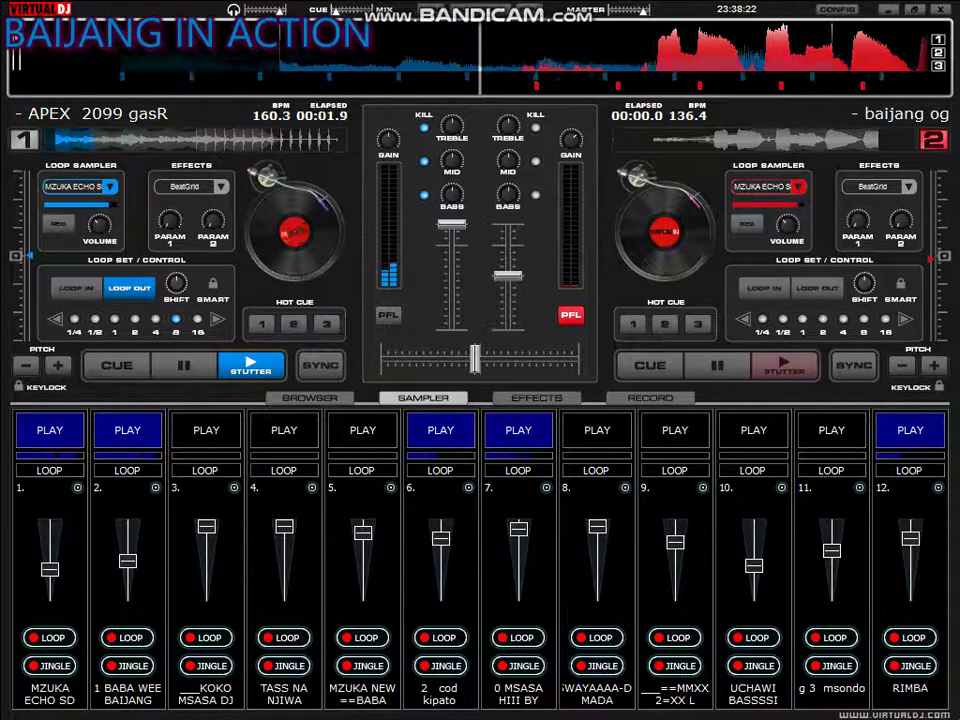
key("space")
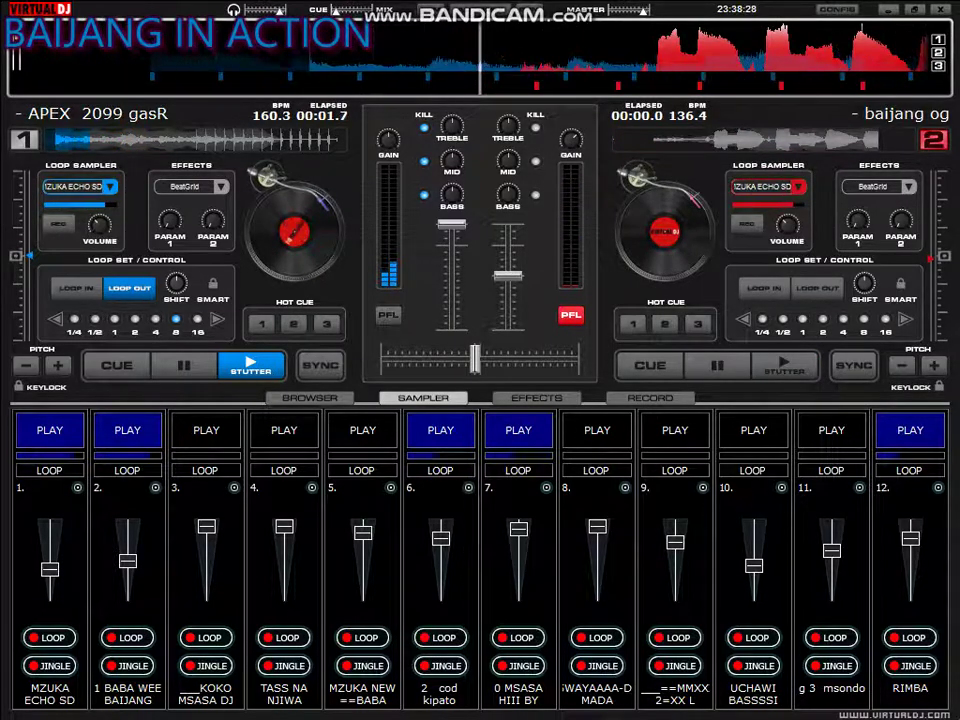
Replace sampler slots 6, 7 and 12 with slots 5, 8 and 11, playing slot 9 briefly in between
key("F9")
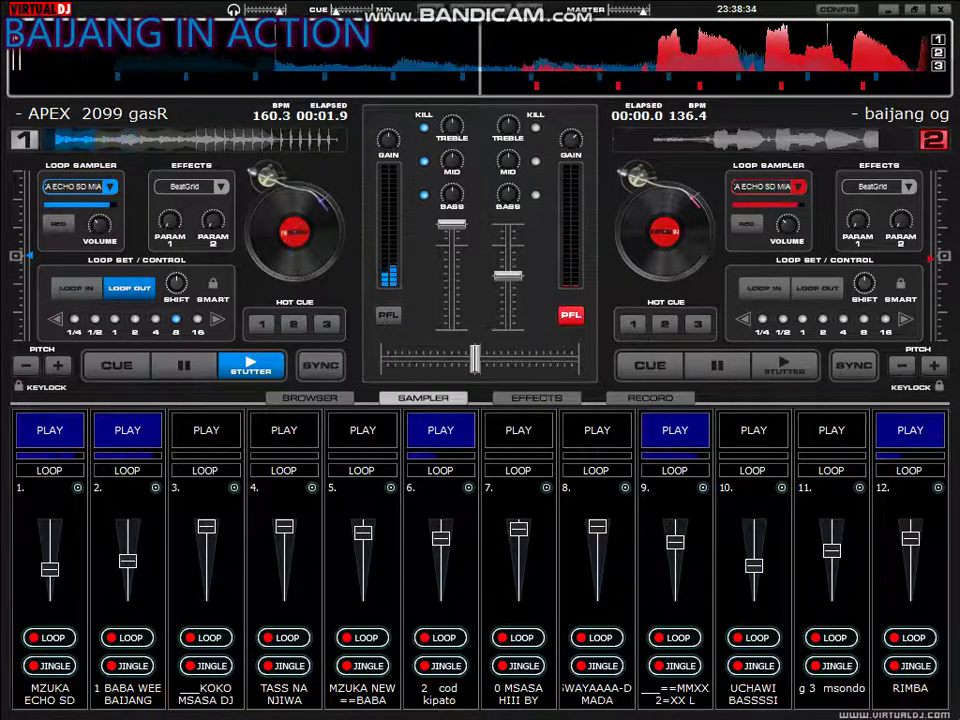
key("F5")
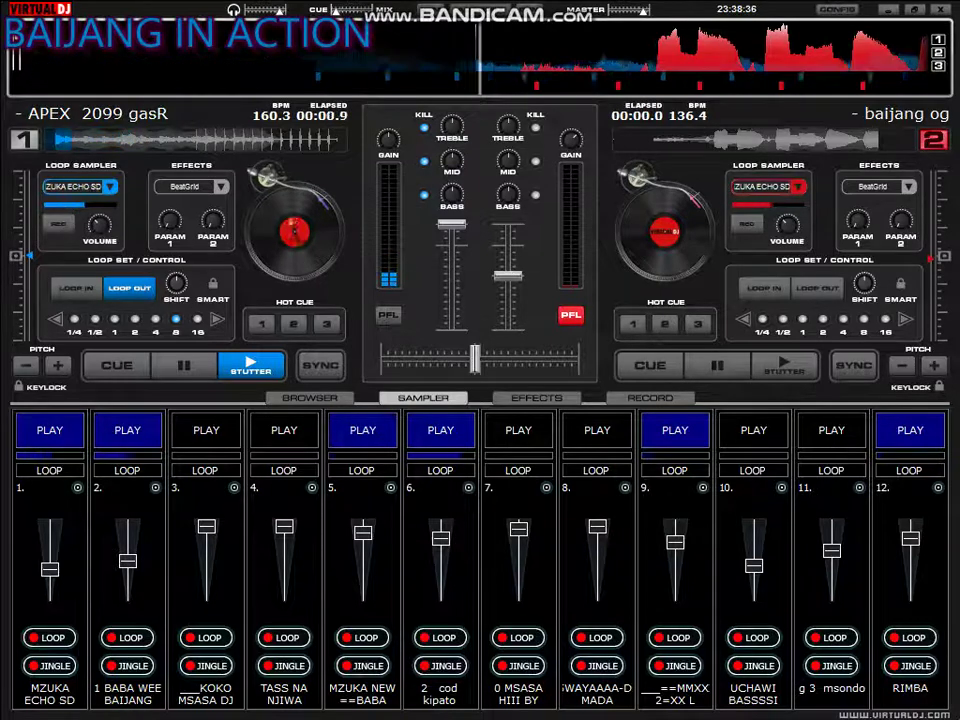
key("F8")
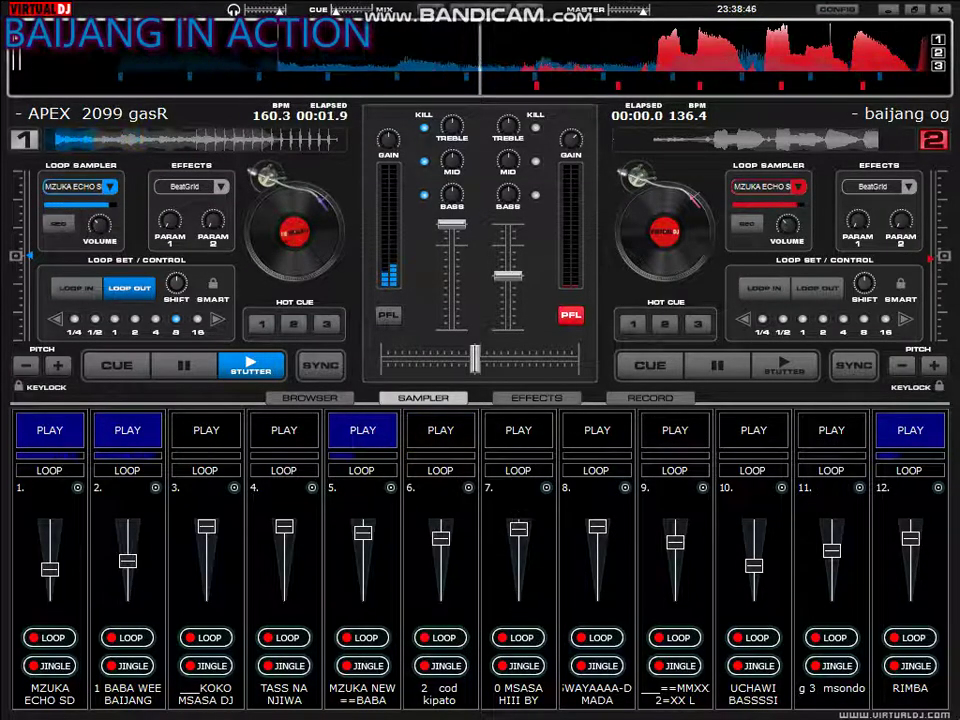
key("F11")
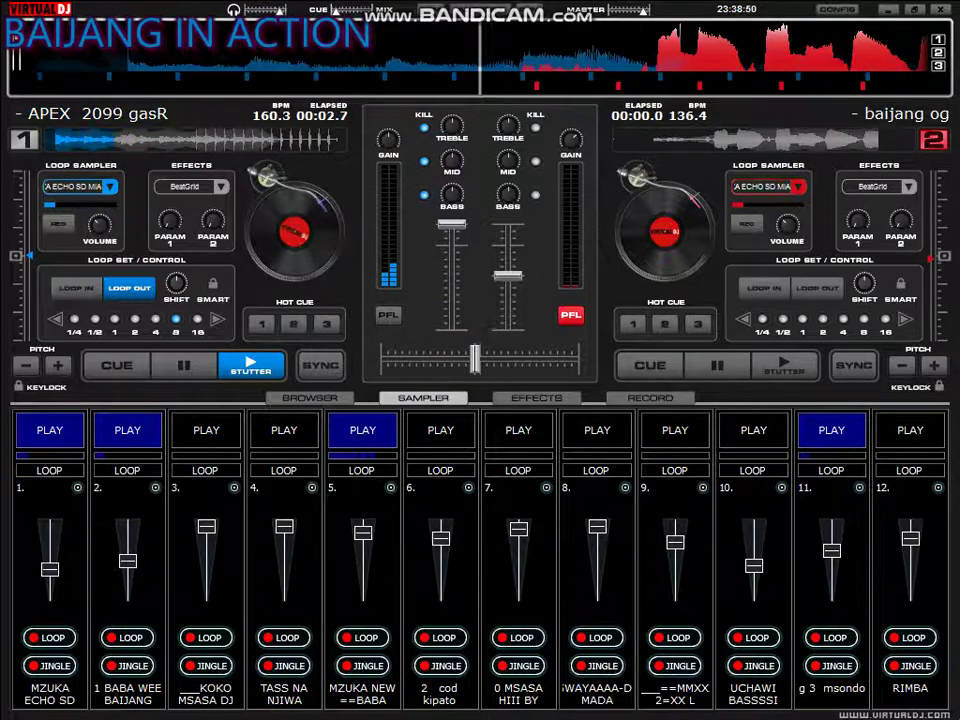
key("F8")
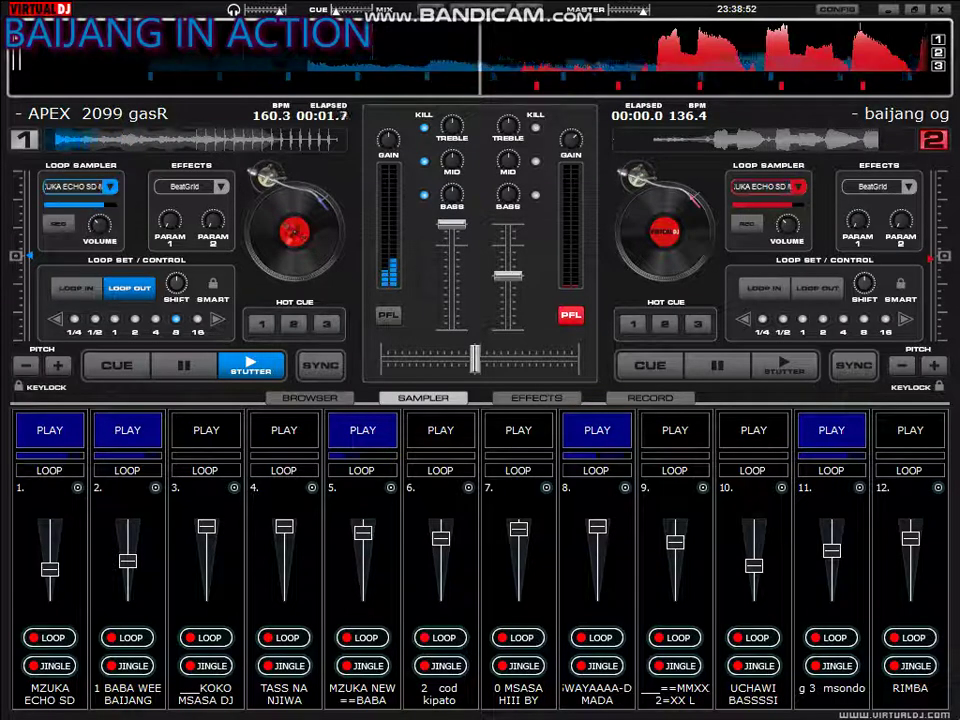
Stop sampler slots 5, 8 and 11, start slots 4, 7, 9 and 12, and play slot 10 briefly
key("F5")
key("F4")
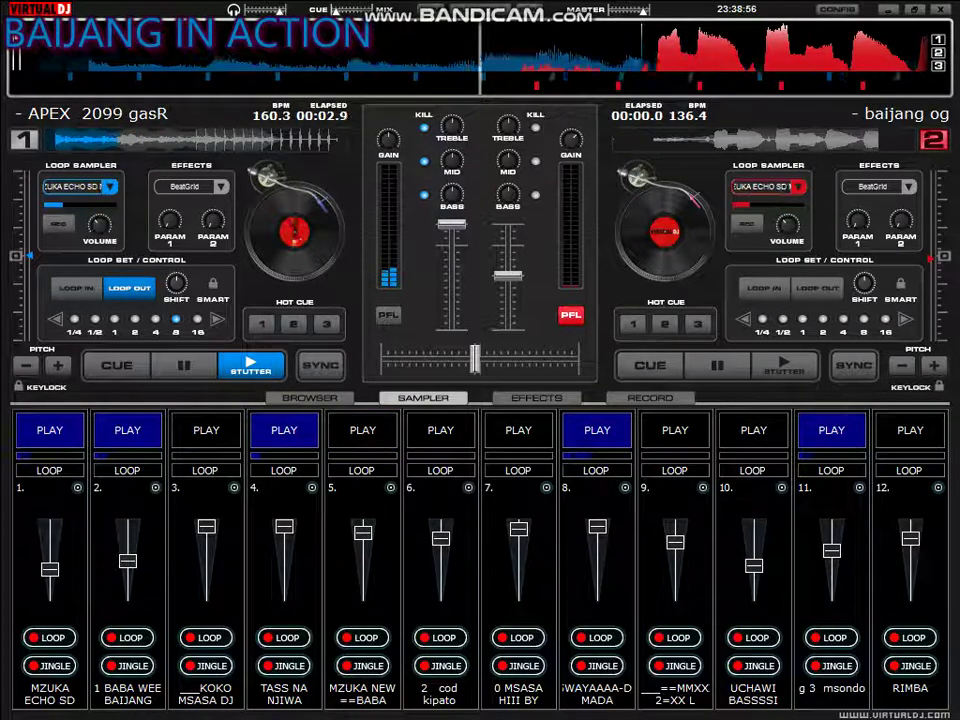
key("F10")
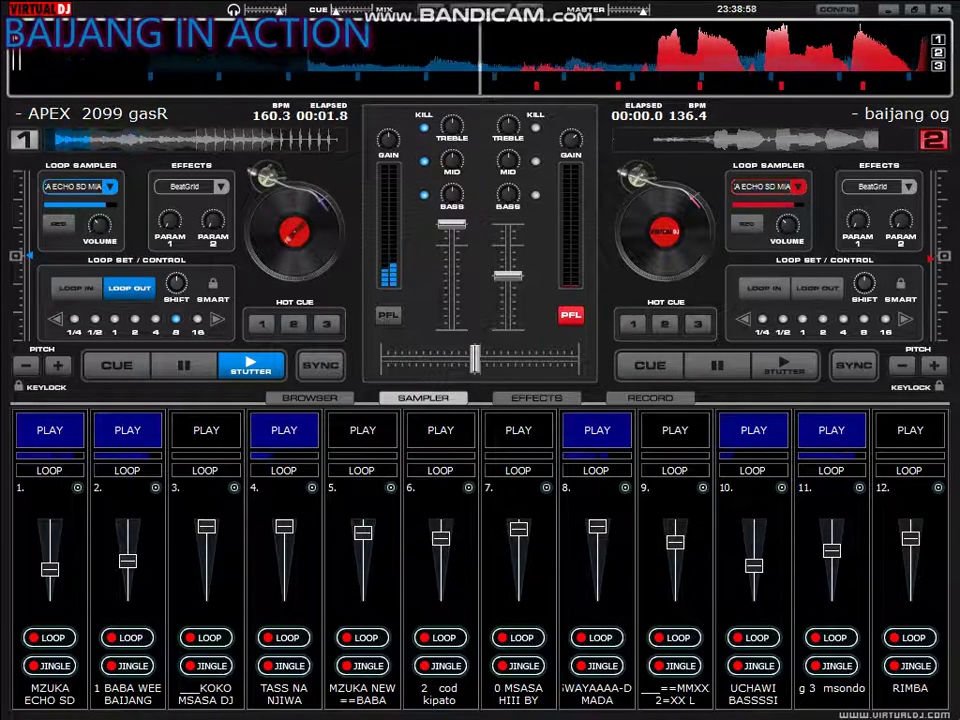
key("F12")
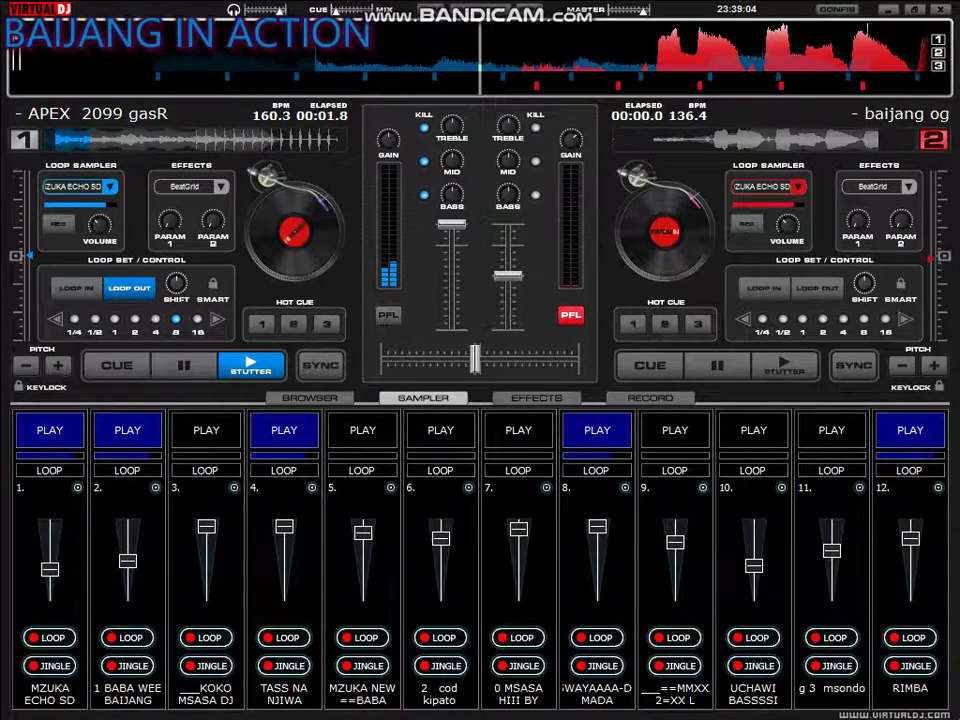
key("F7")
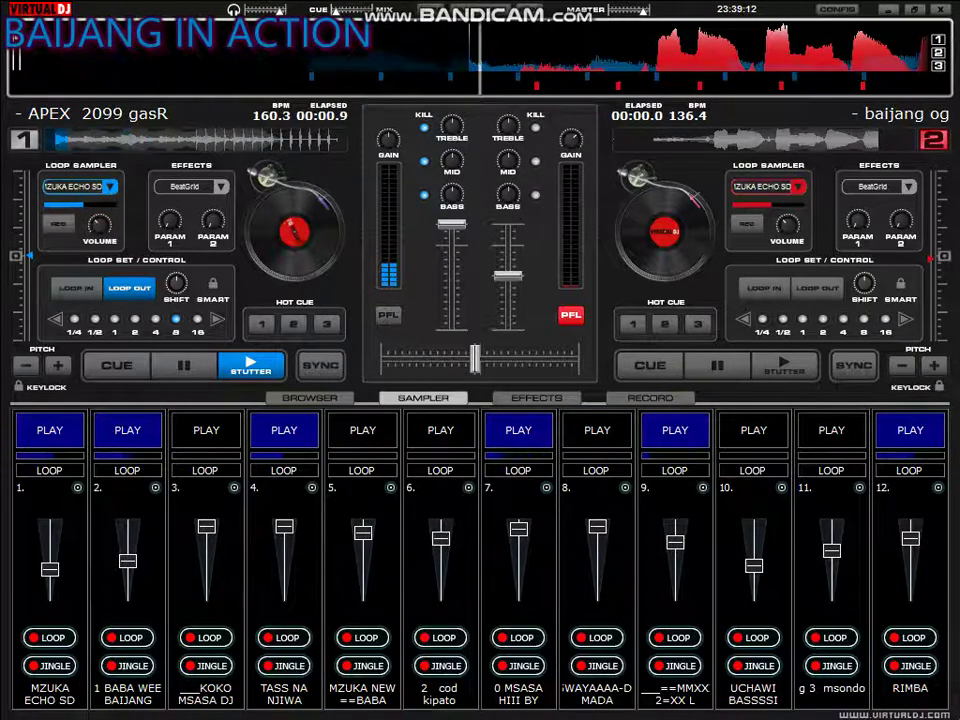
Start sampler slots 3 and 11, play slot 10 briefly, and stop slots 2, 4 and 12
key("F3")
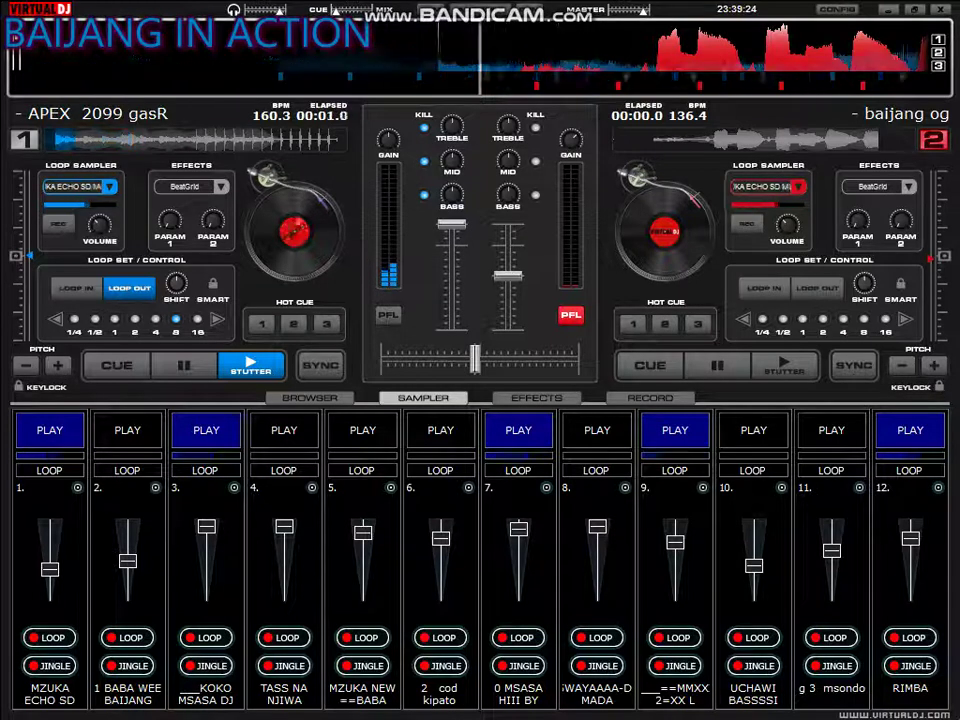
left_click(754, 430)
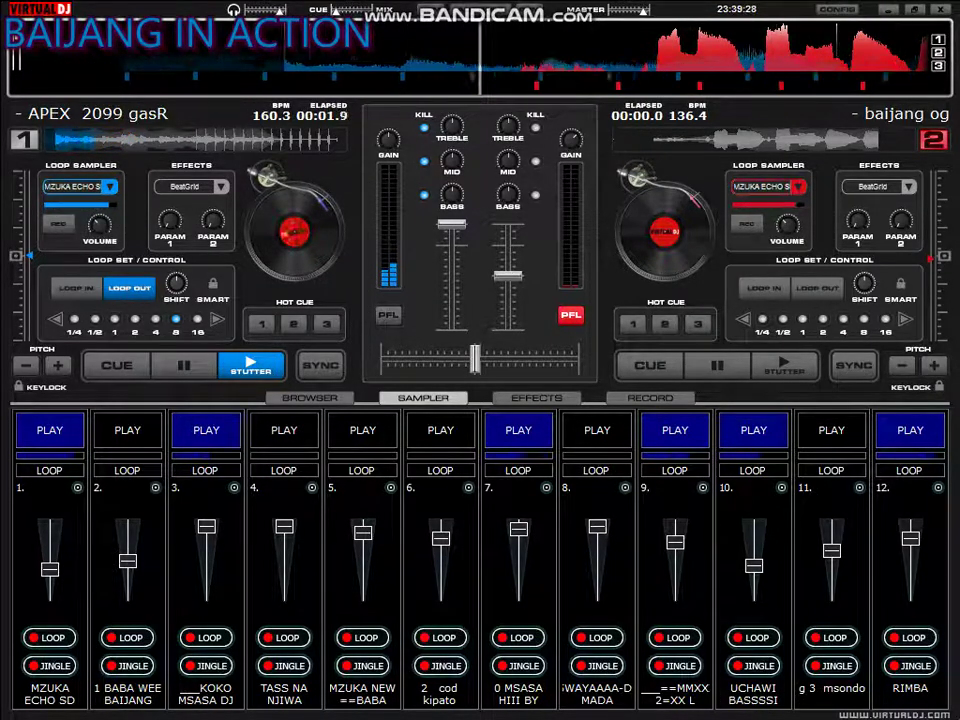
left_click(832, 430)
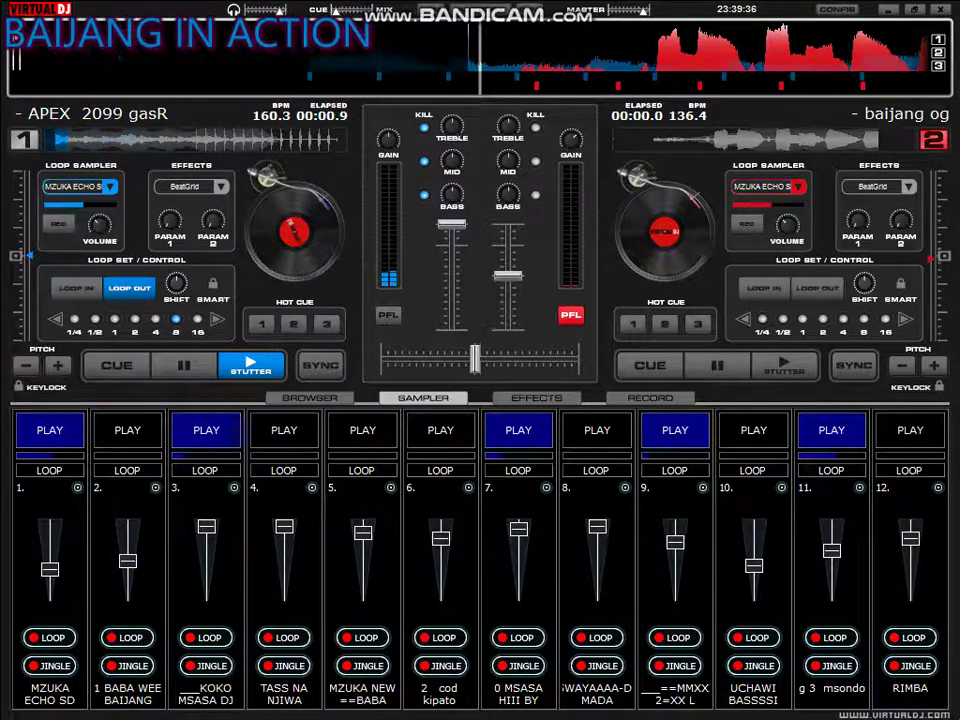
key("F6")
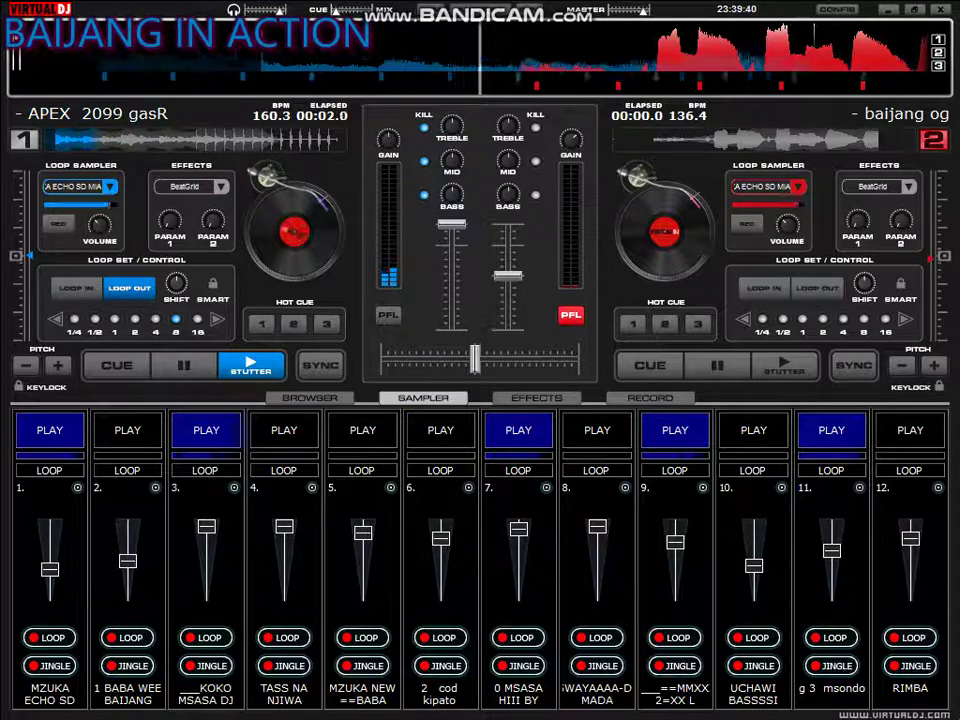
key("6")
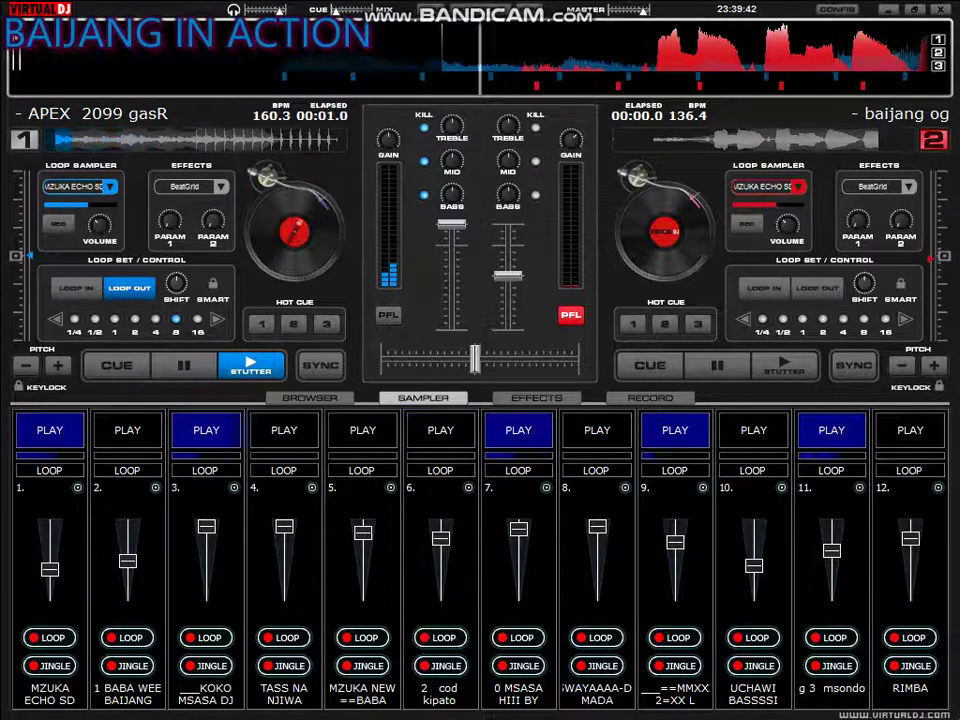
Open the sample file browser for sampler slot 5 and go up to the root of drive G:
left_click(390, 487)
left_click(390, 487)
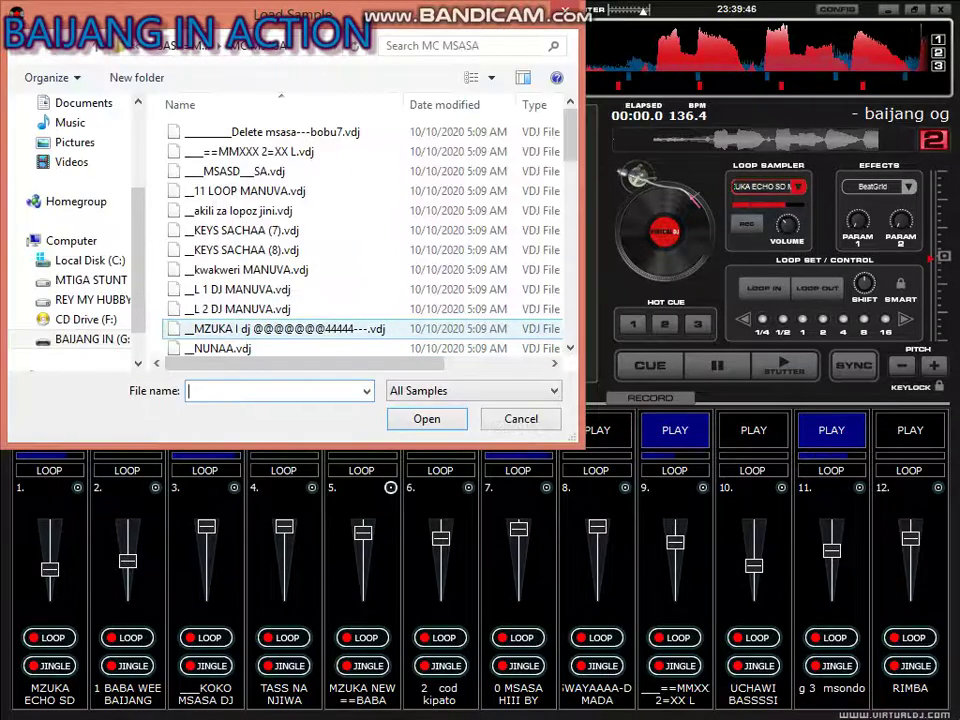
left_click(285, 329)
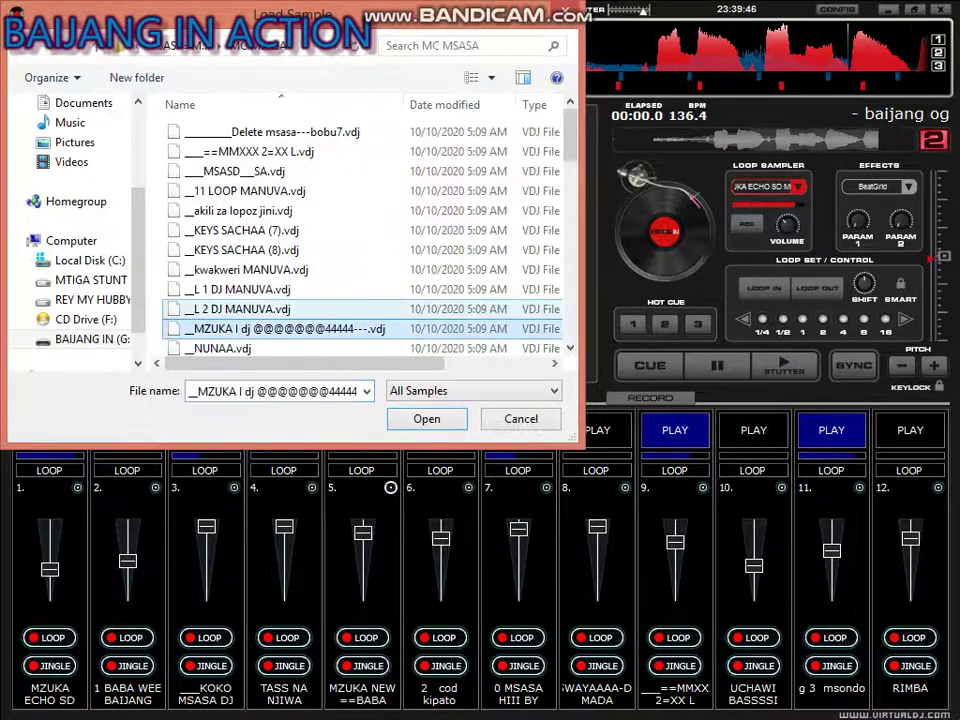
scroll(285, 308, "down", 5)
key("BackSpace")
key("BackSpace")
key("BackSpace")
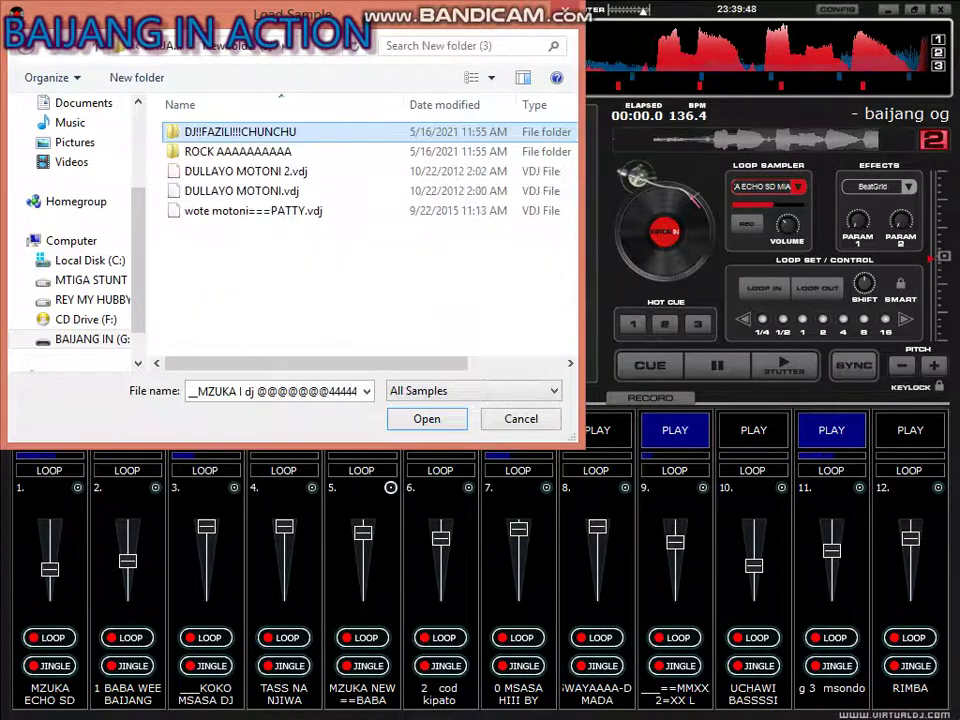
key("BackSpace")
Open the SAMPO folder on drive G: and its WhatsApp Documents subfolder
scroll(285, 262, "down", 3)
key("Down")
key("Down")
key("Down")
key("Down")
key("Down")
key("Down")
key("Down")
key("Down")
key("Down")
key("Down")
key("Down")
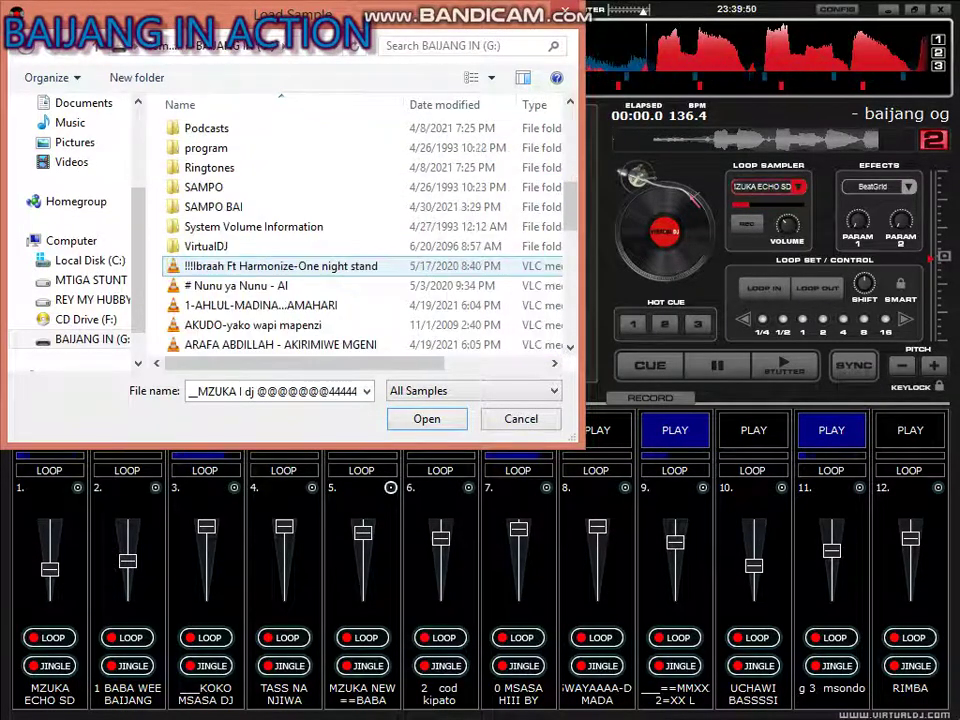
key("Up")
key("Up")
key("Up")
key("Up")
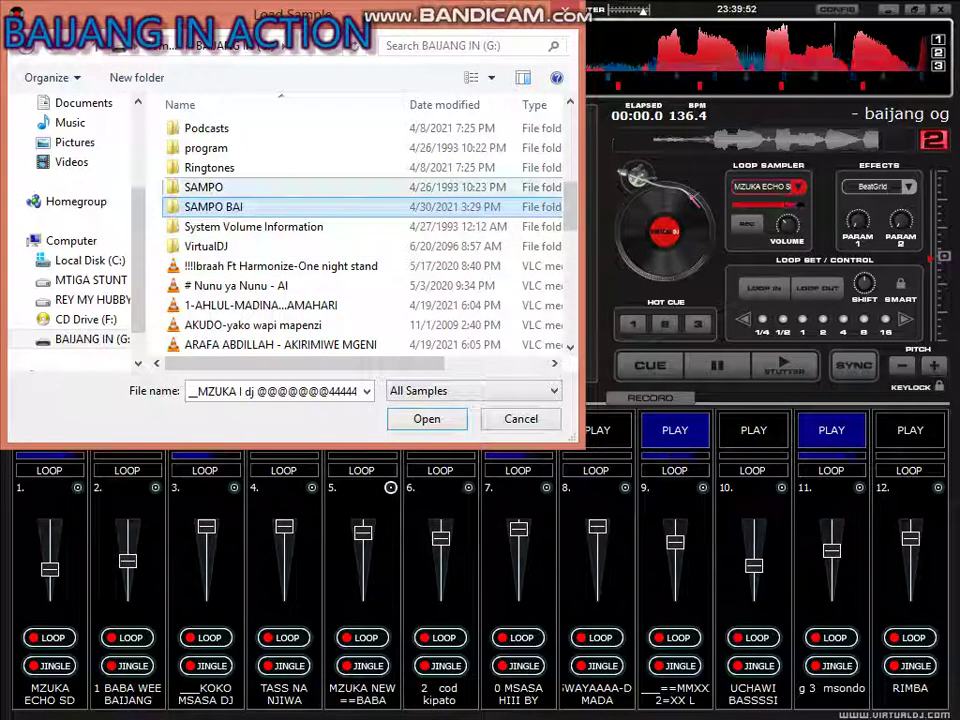
key("Return")
key("Down")
double_click(285, 214)
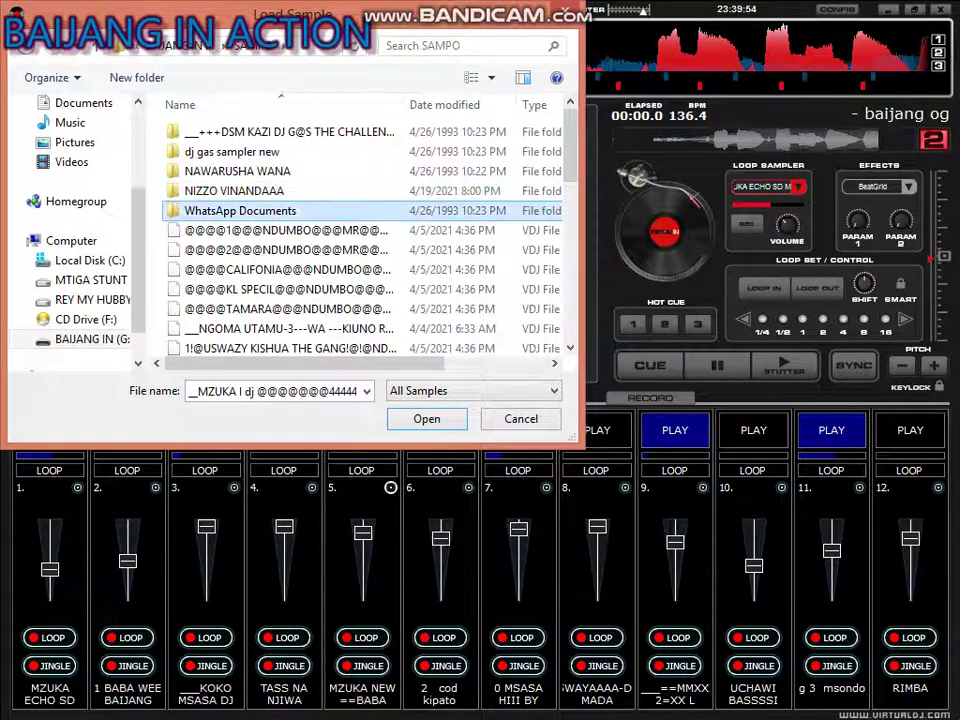
Load the CHICHA BASS GAS.vdj sample into sampler slot 5
scroll(285, 218, "down", 5)
key("Down")
key("Down")
key("Down")
key("Down")
key("Down")
key("Down")
key("Down")
key("Down")
key("Down")
key("Down")
key("Down")
key("Down")
key("Down")
key("Down")
key("Down")
key("Down")
key("Down")
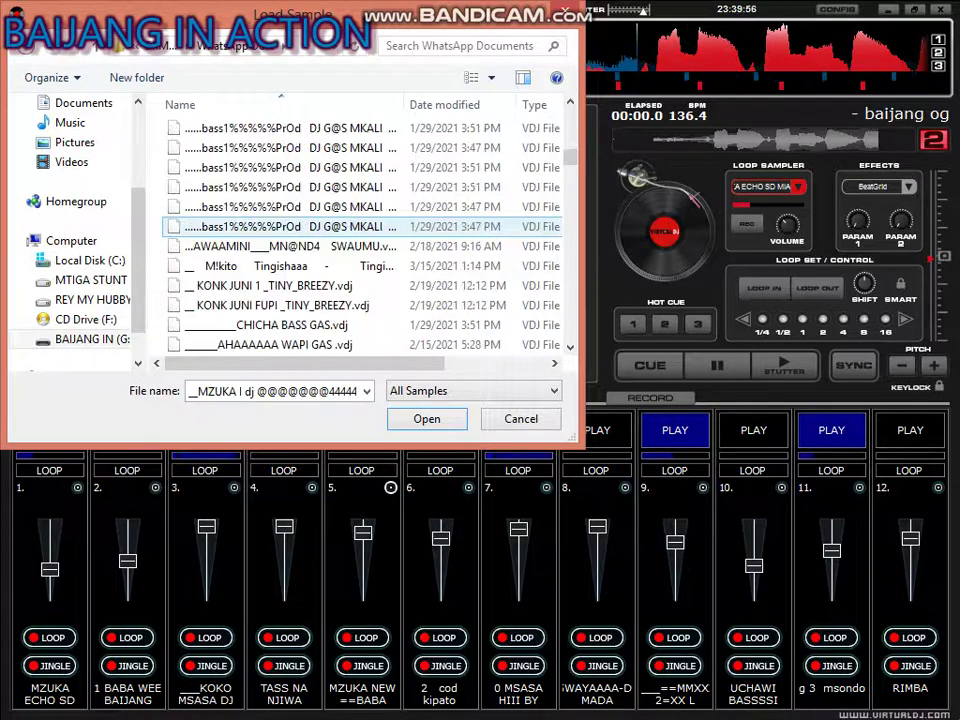
key("Return")
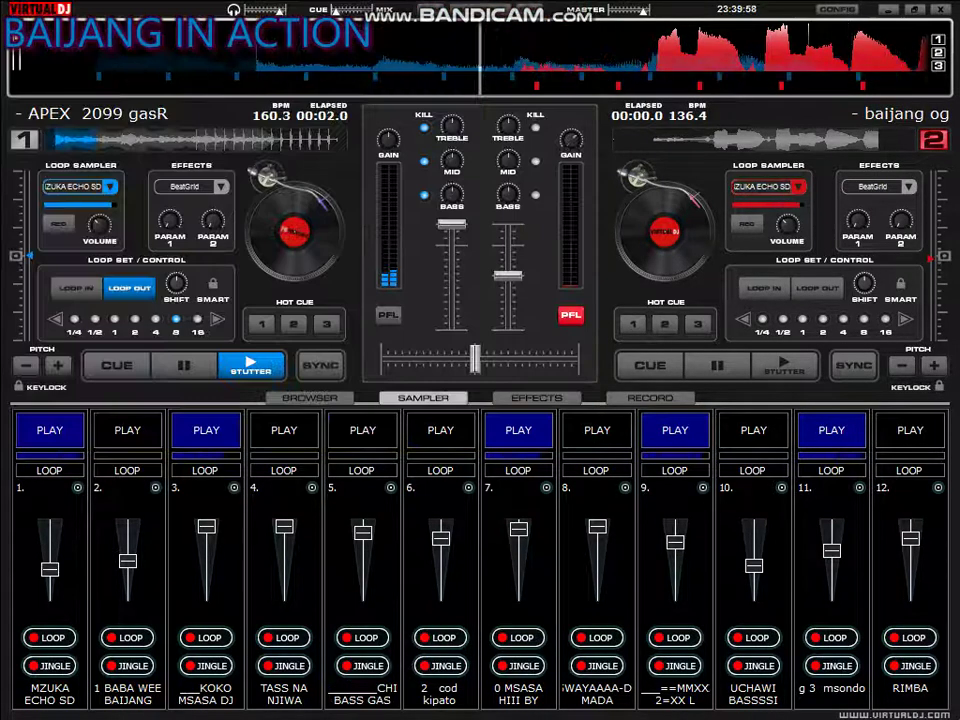
Play sampler slot 5 at a lowered volume, start slot 6, and stop slots 9 and 11
key("F5")
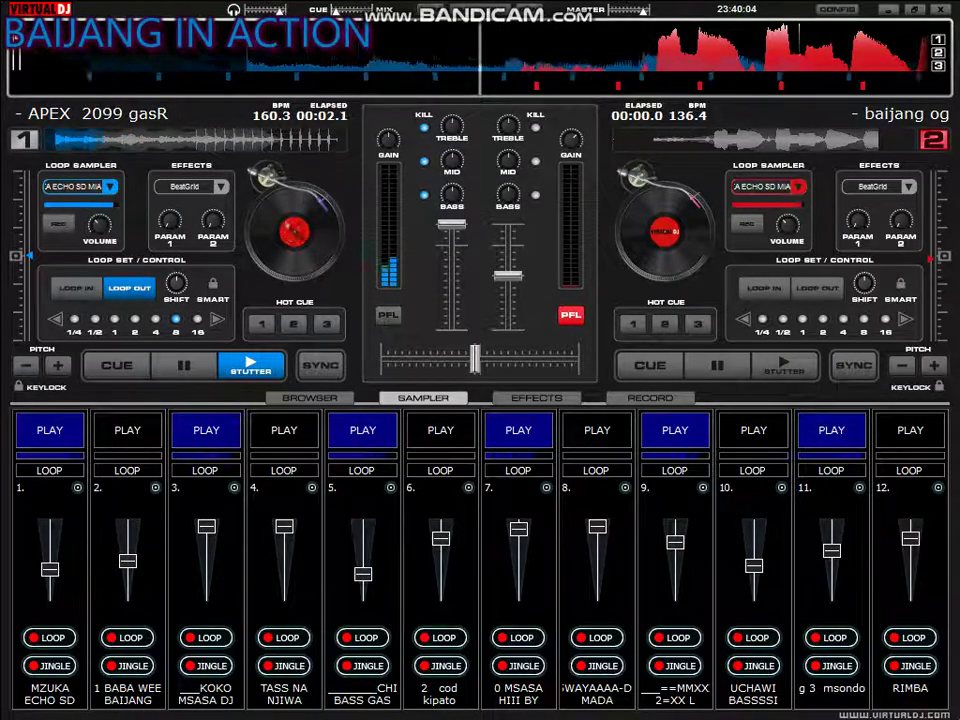
key("0")
key("6")
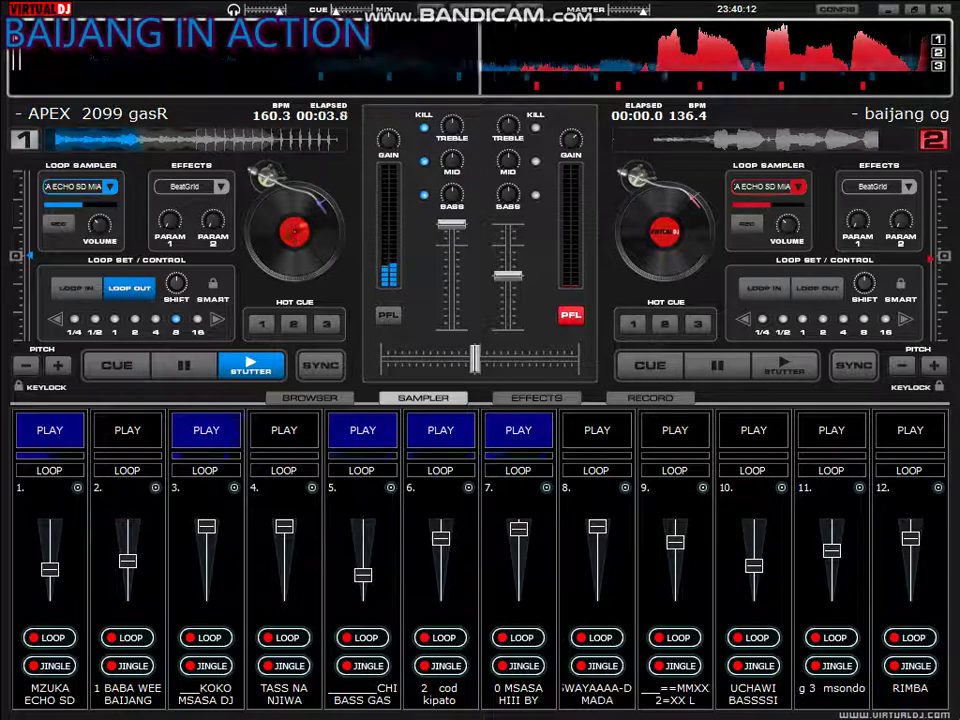
Play slot 12 briefly, cut slots 1 to 7 to zero volume, stop all sampler slots, and play the deck 2 track from its start
key("F12")
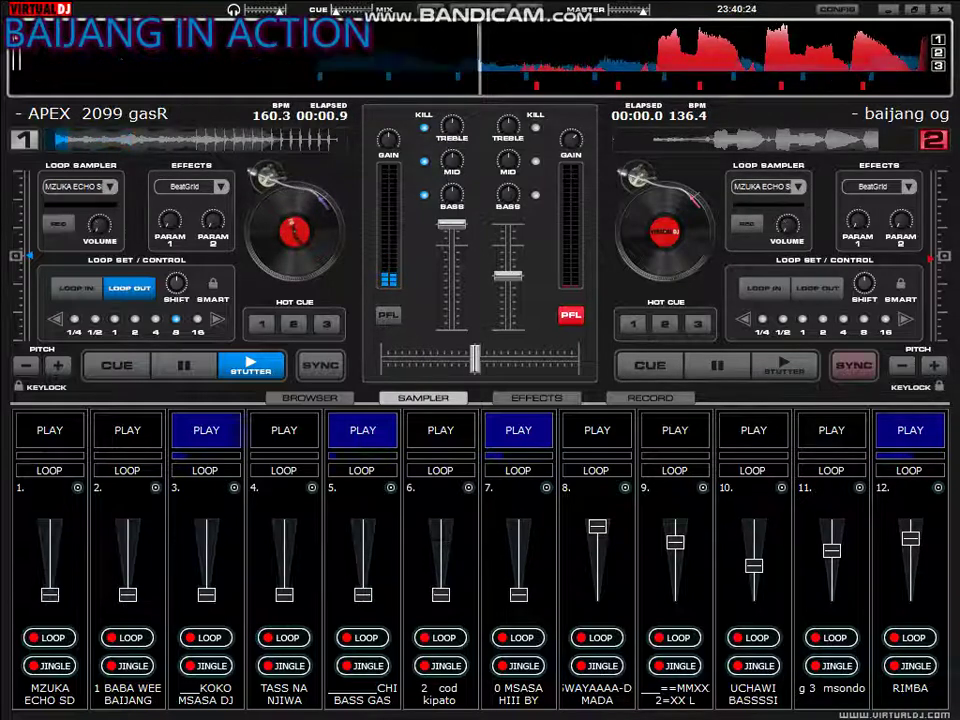
left_click(784, 366)
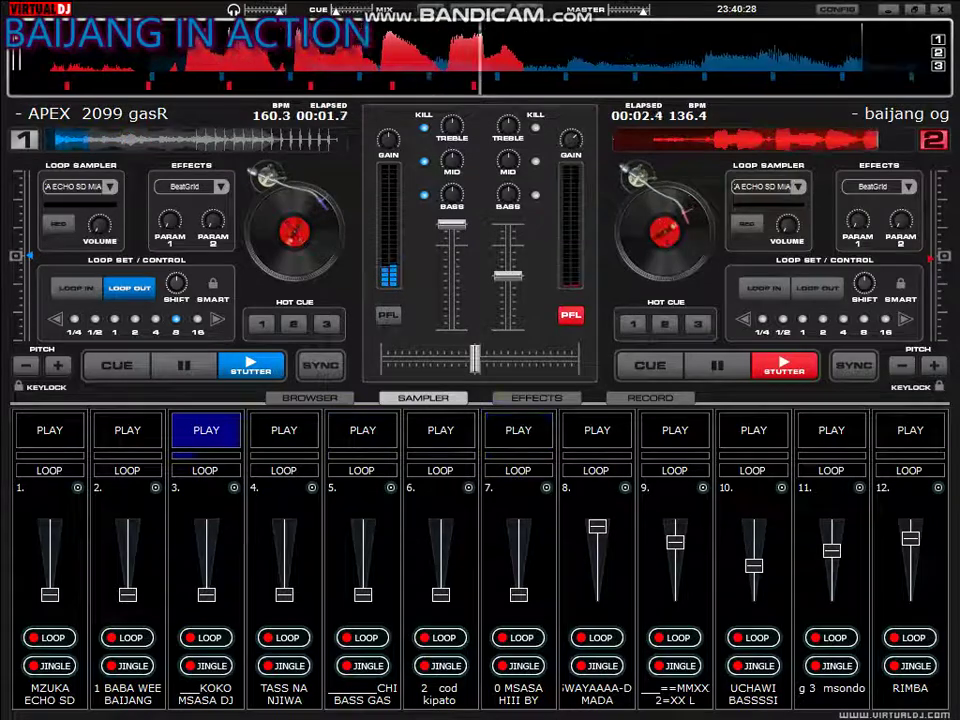
key("space")
left_click(784, 366)
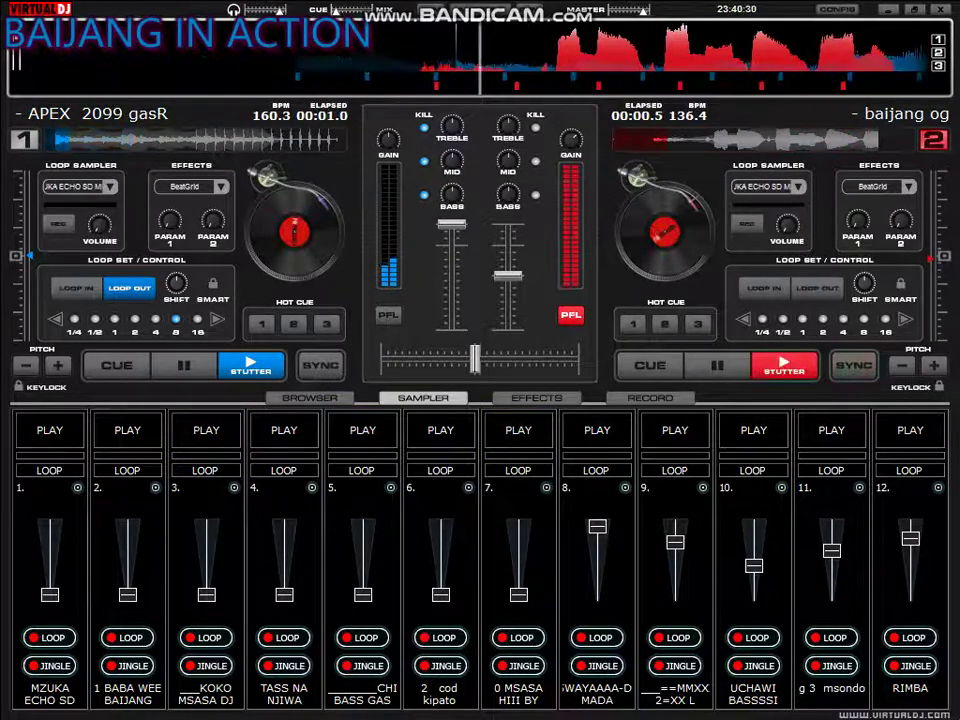